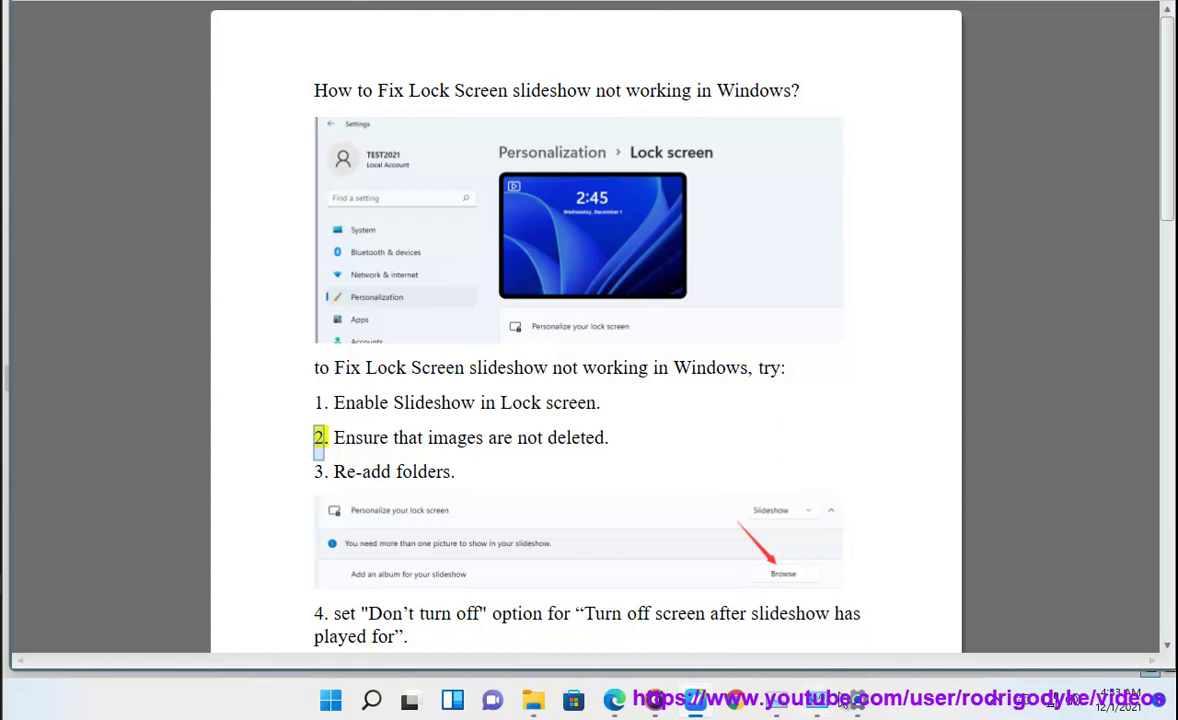
# In Settings > Personalization > Lock screen, keep the lock screen set to Slideshow, then close Settings.
pyautogui.click(344, 708)
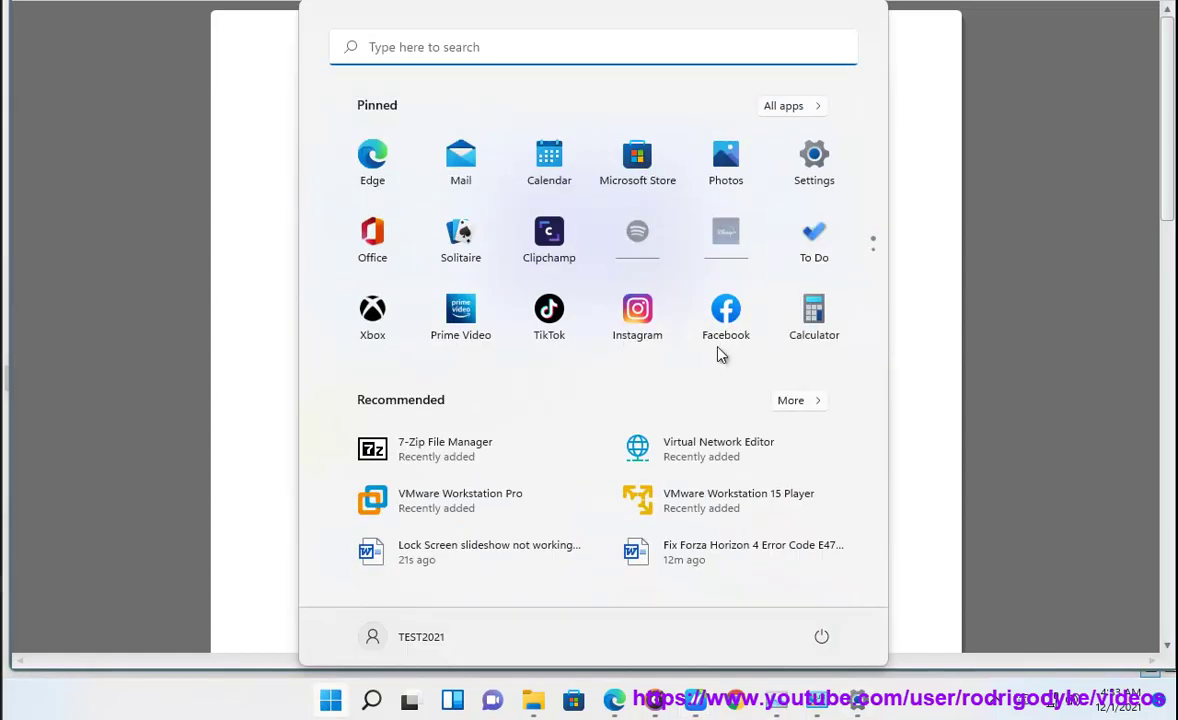
pyautogui.click(816, 163)
pyautogui.click(140, 125)
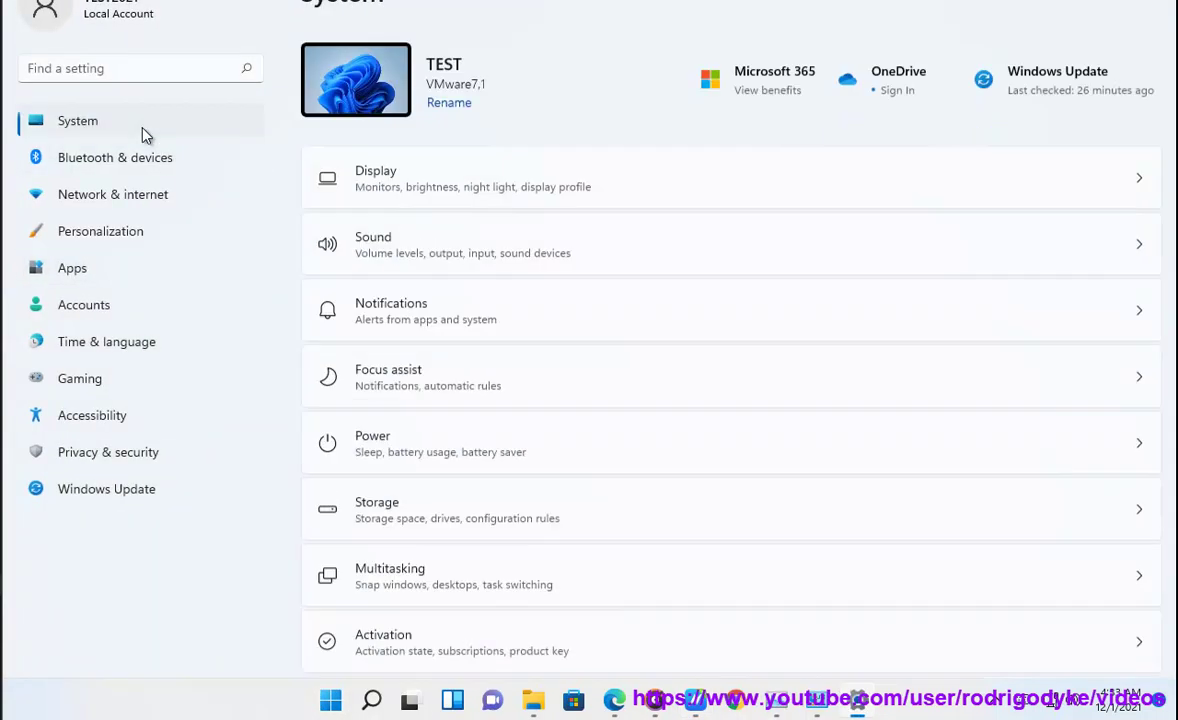
pyautogui.click(106, 243)
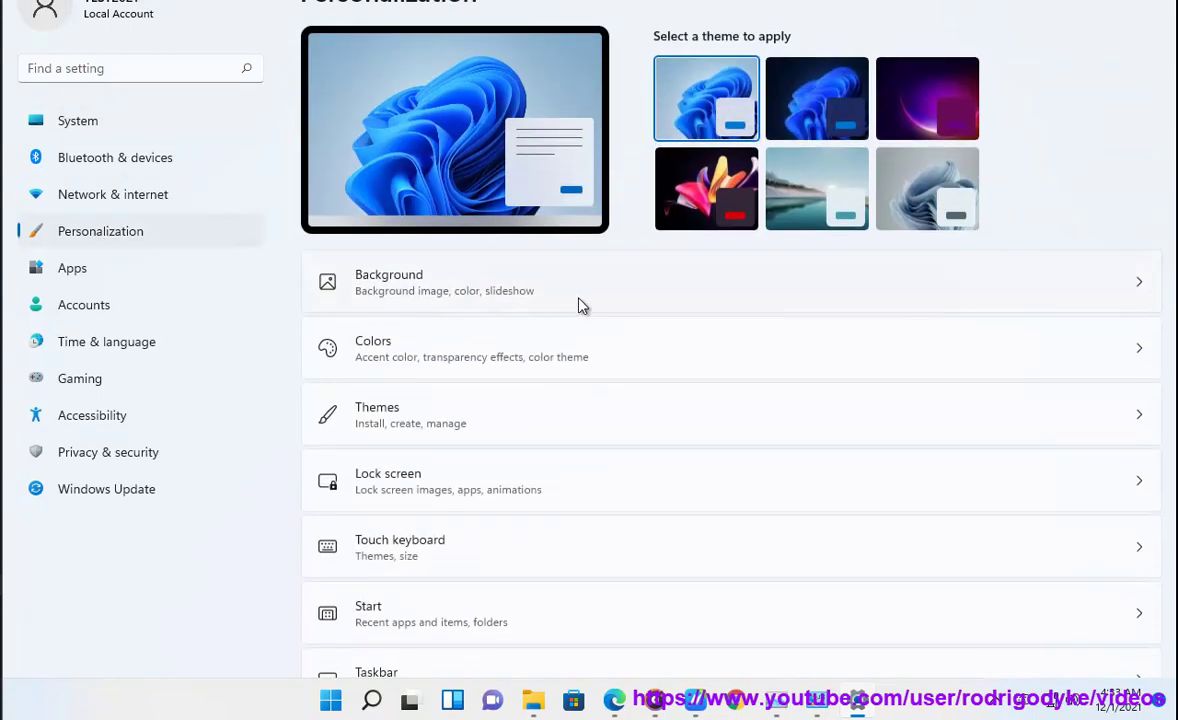
pyautogui.click(778, 497)
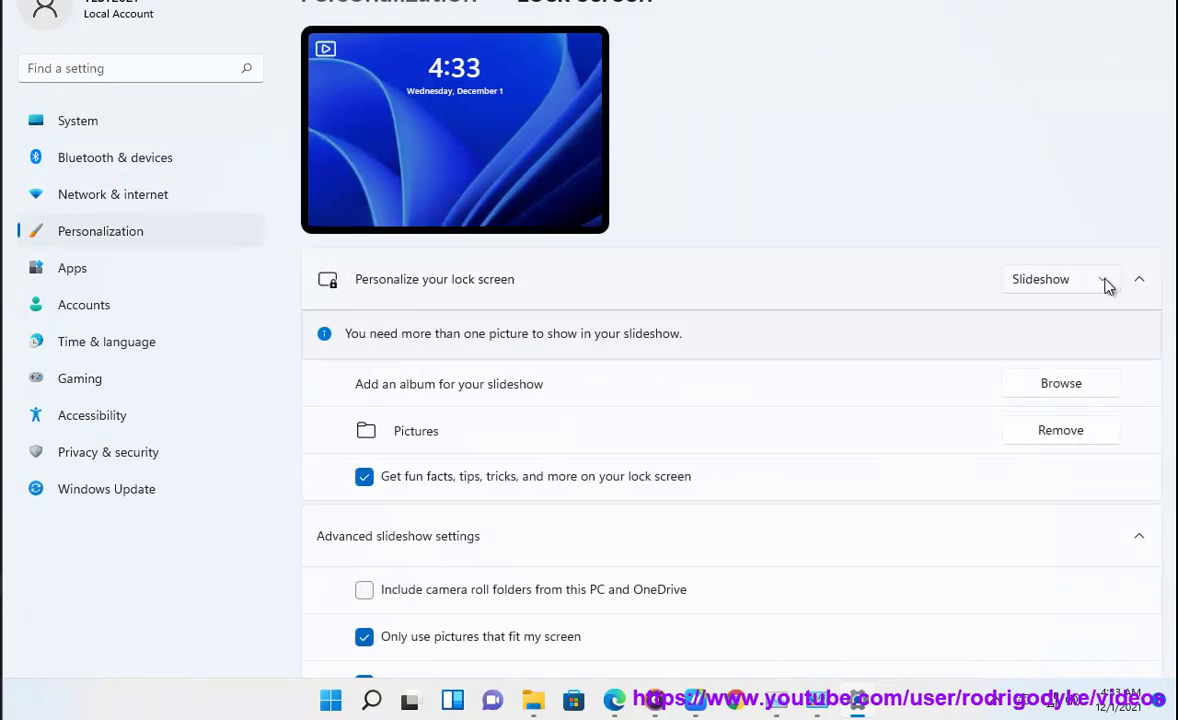
pyautogui.click(1106, 284)
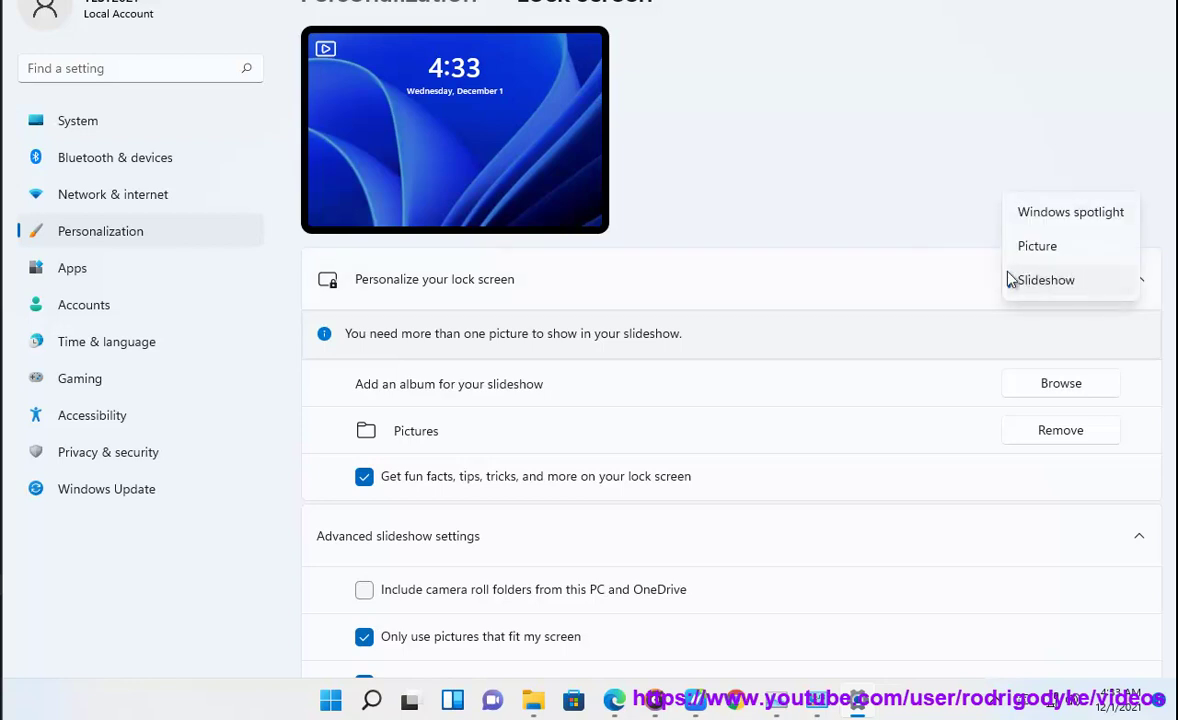
pyautogui.click(912, 195)
pyautogui.hotkey('alt', 'F4')
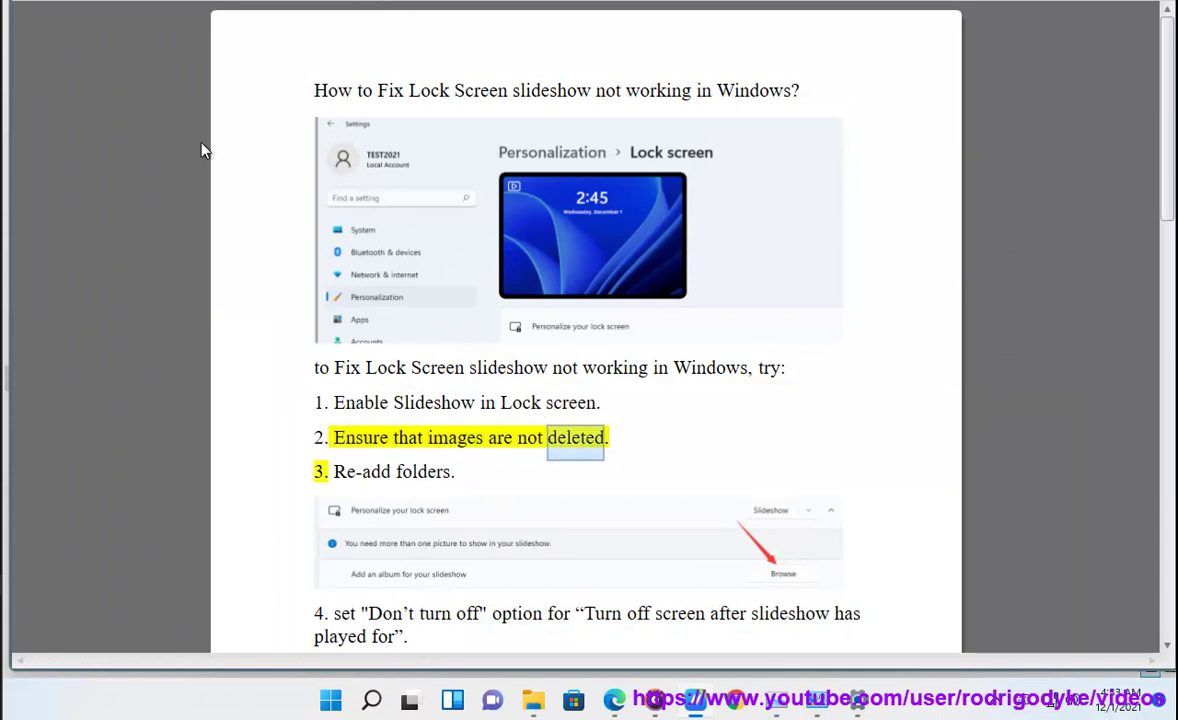
# Bring the Lock screen settings page back in front of the Word article.
pyautogui.click(858, 698)
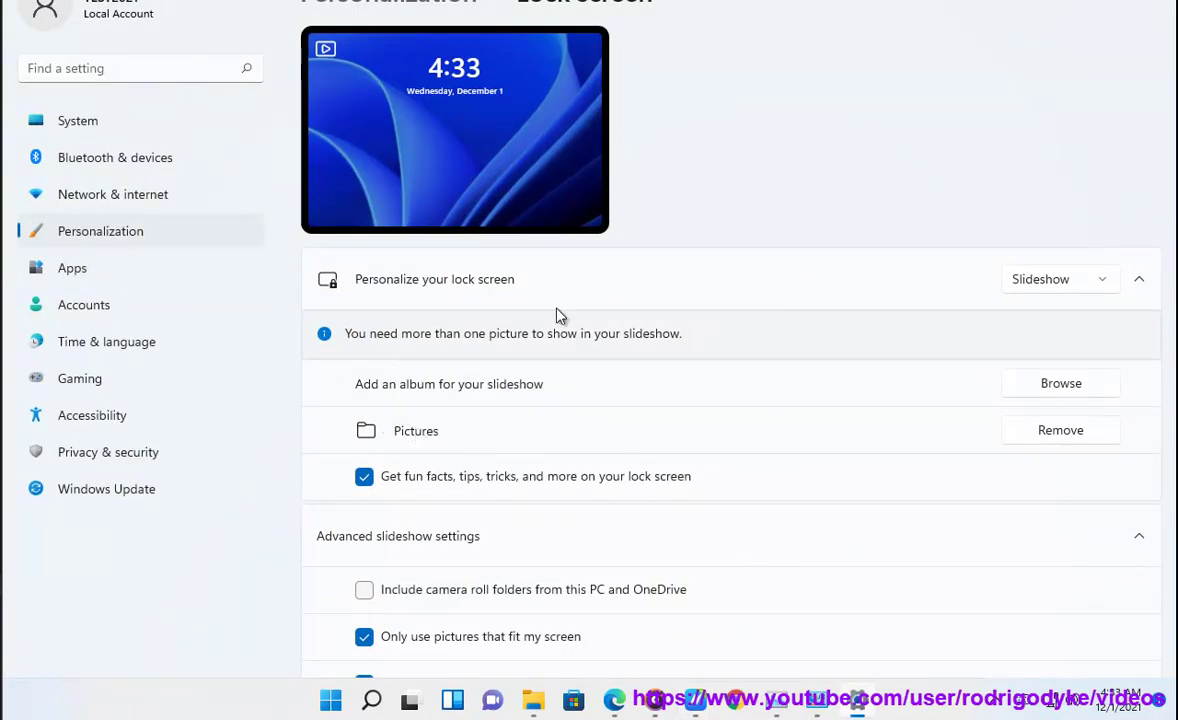
pyautogui.hotkey('alt', 'Tab')
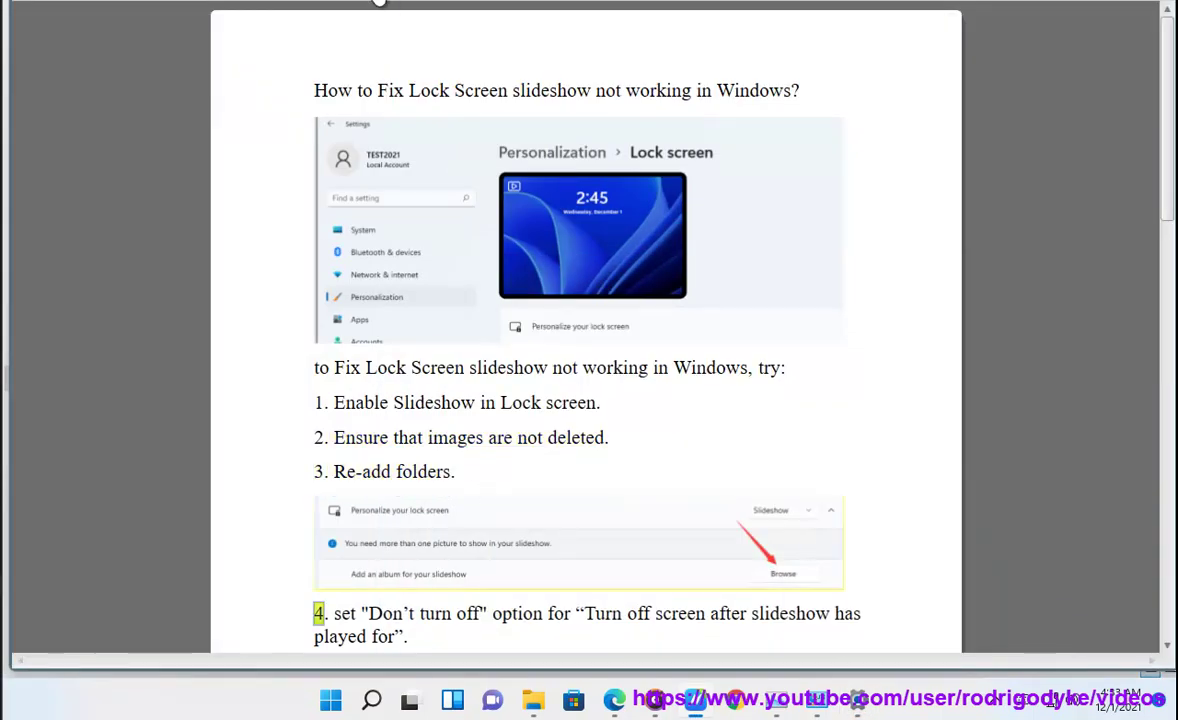
pyautogui.click(860, 702)
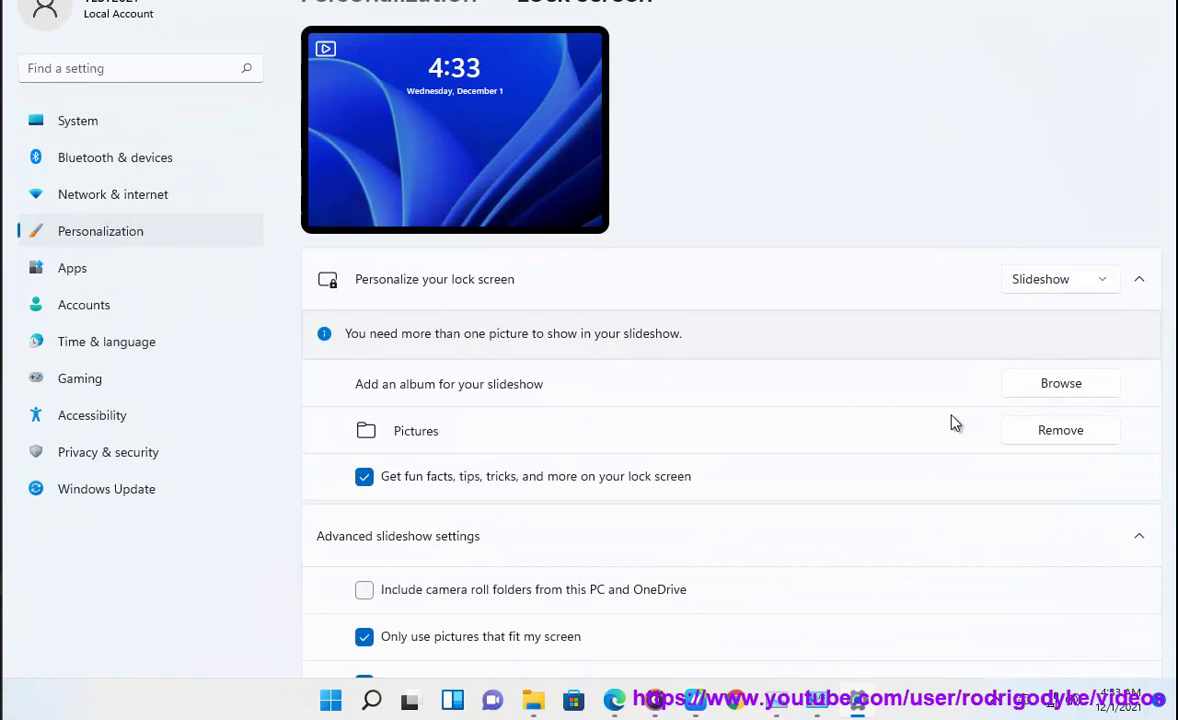
# Browse album folders, view Saved Pictures, then cancel to keep the Pictures album.
pyautogui.click(1062, 385)
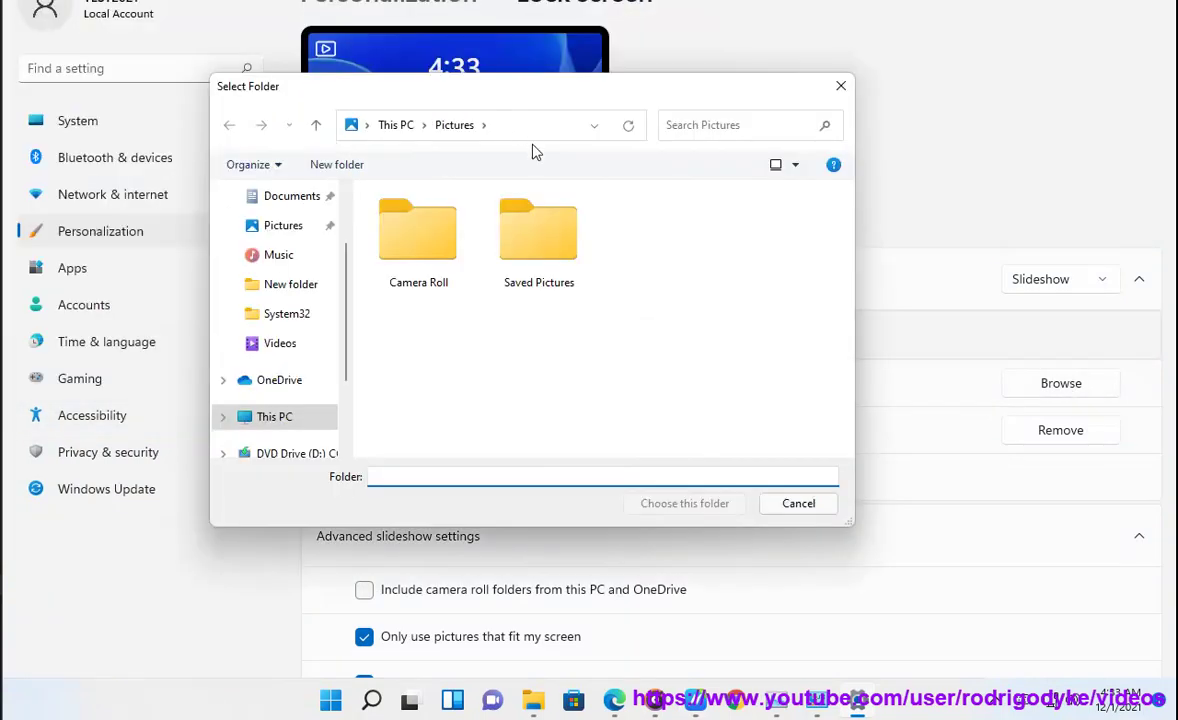
pyautogui.click(618, 322)
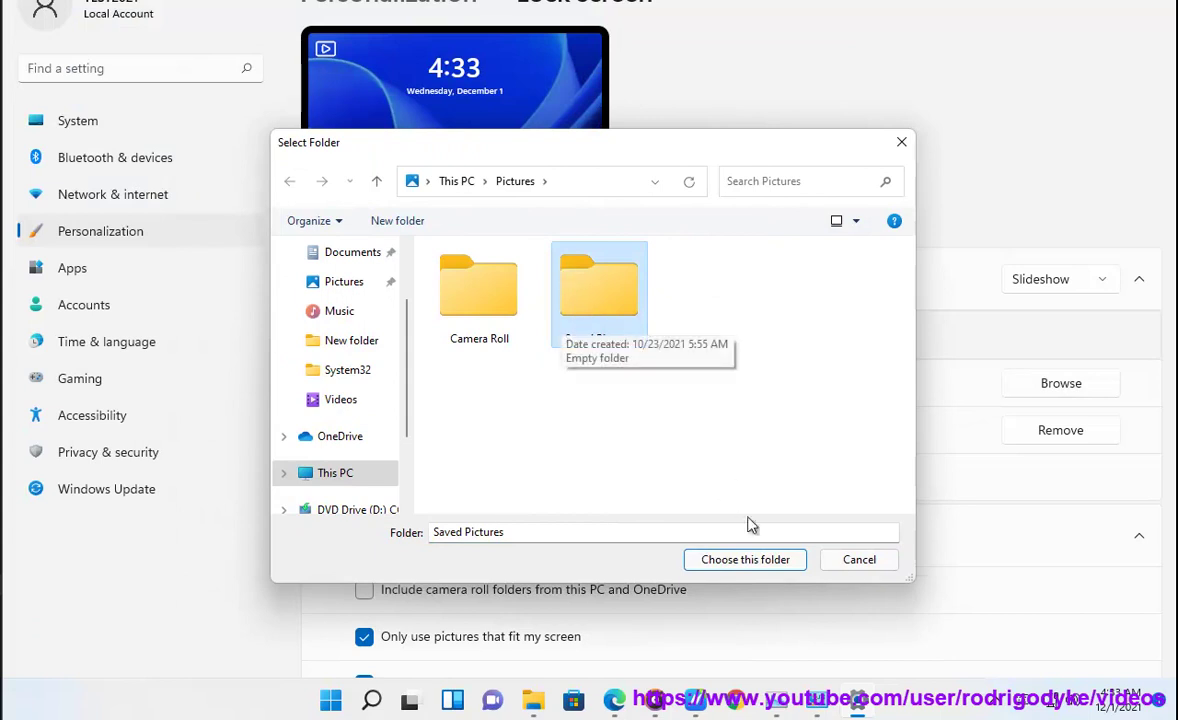
pyautogui.click(861, 562)
pyautogui.hotkey('alt', 'Tab')
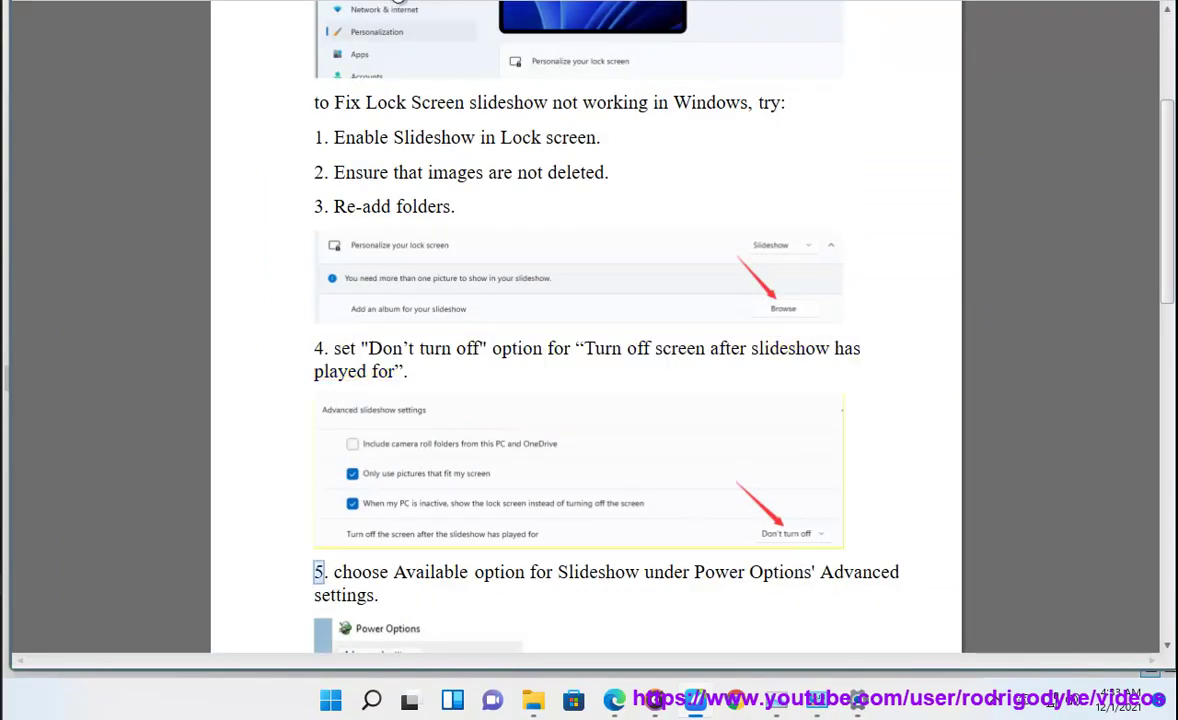
# Set the screen-off time after the slideshow plays to Don't turn off.
pyautogui.click(858, 700)
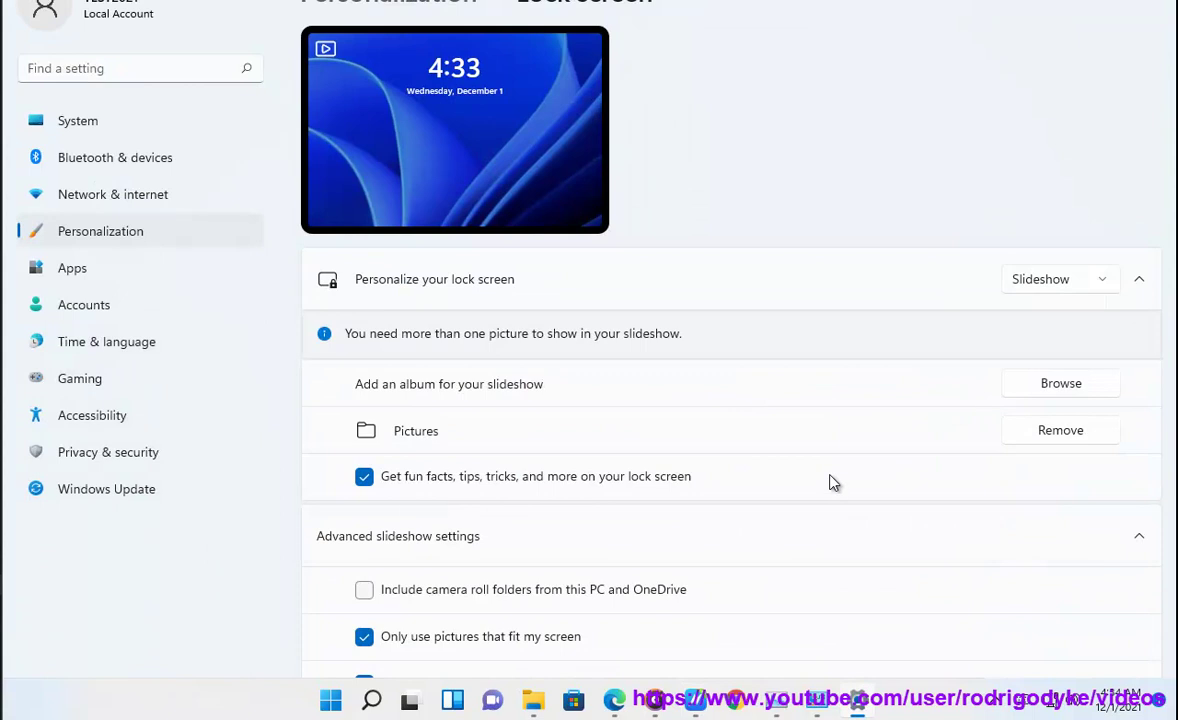
pyautogui.scroll(-1, 800, 533)
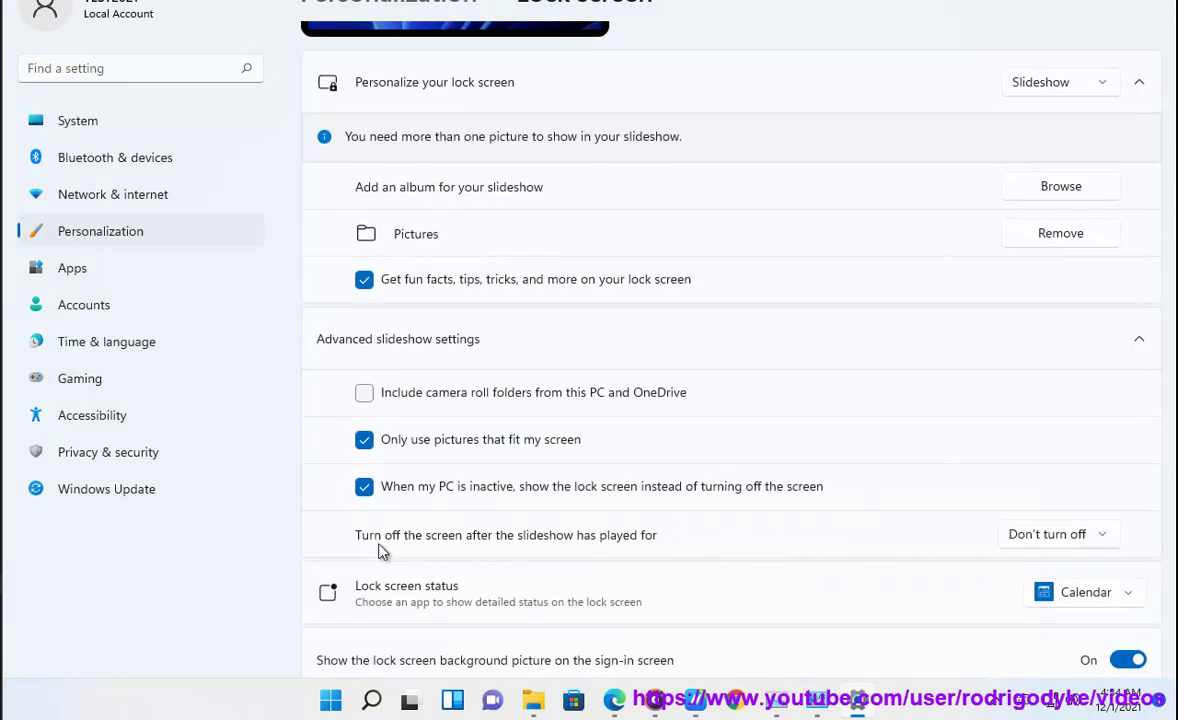
pyautogui.click(1097, 535)
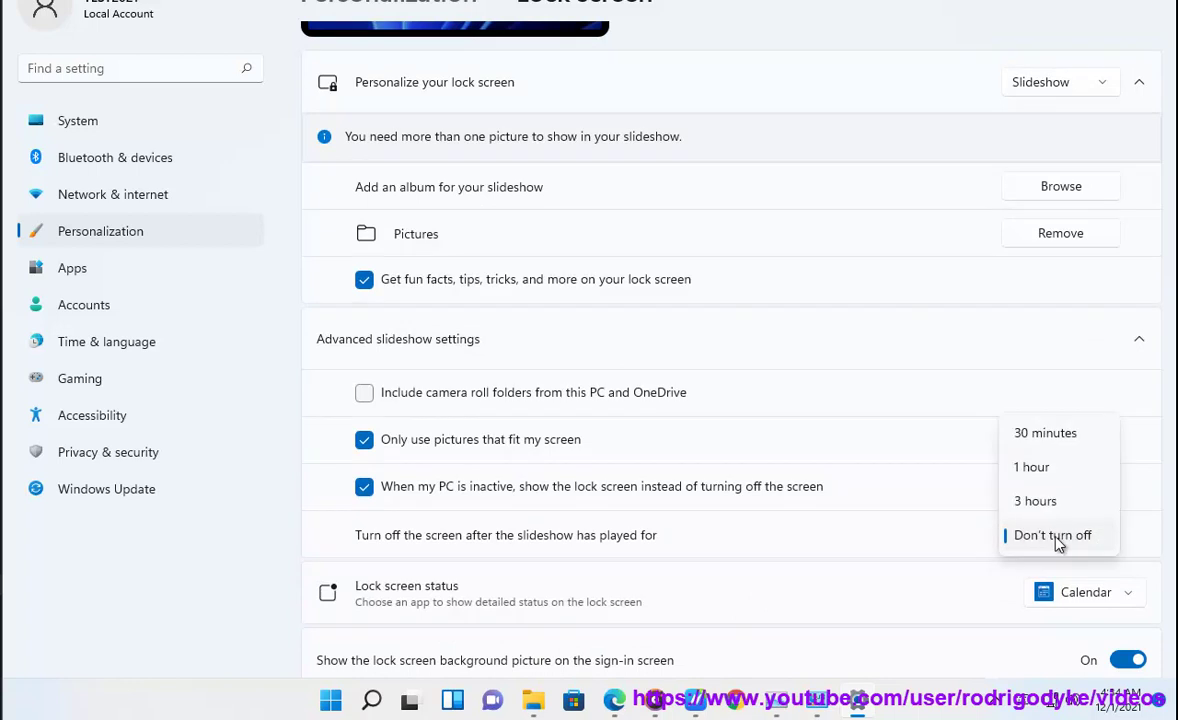
pyautogui.click(850, 545)
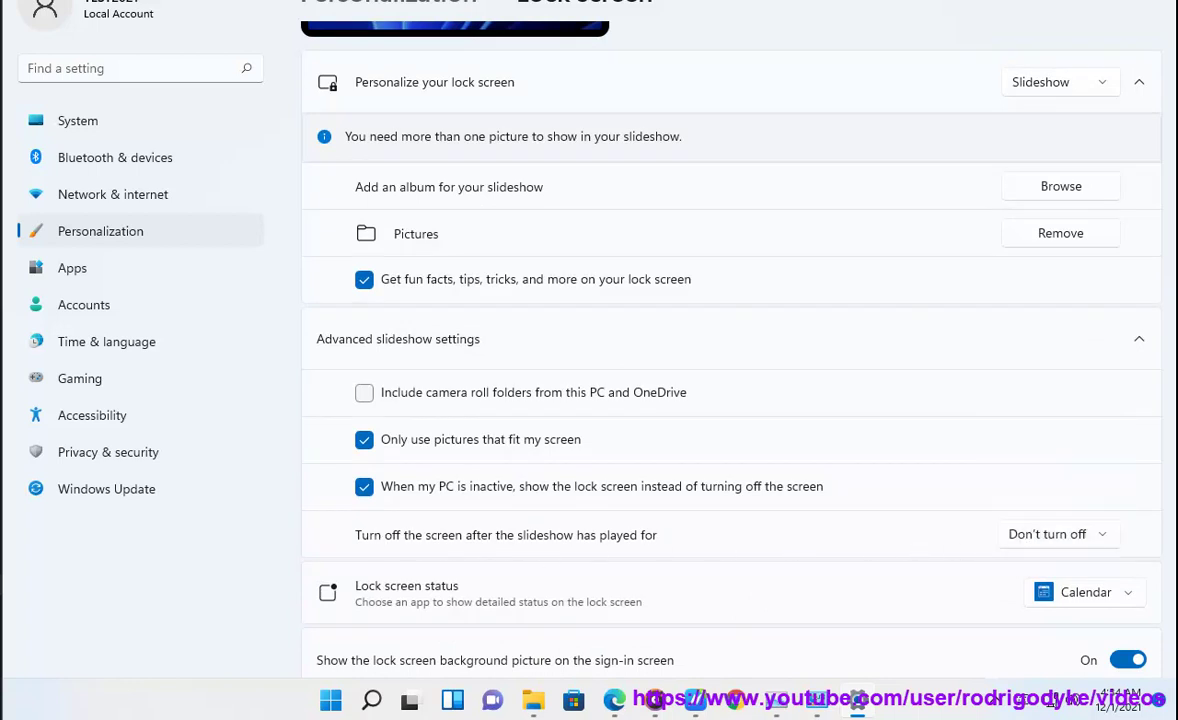
pyautogui.click(858, 700)
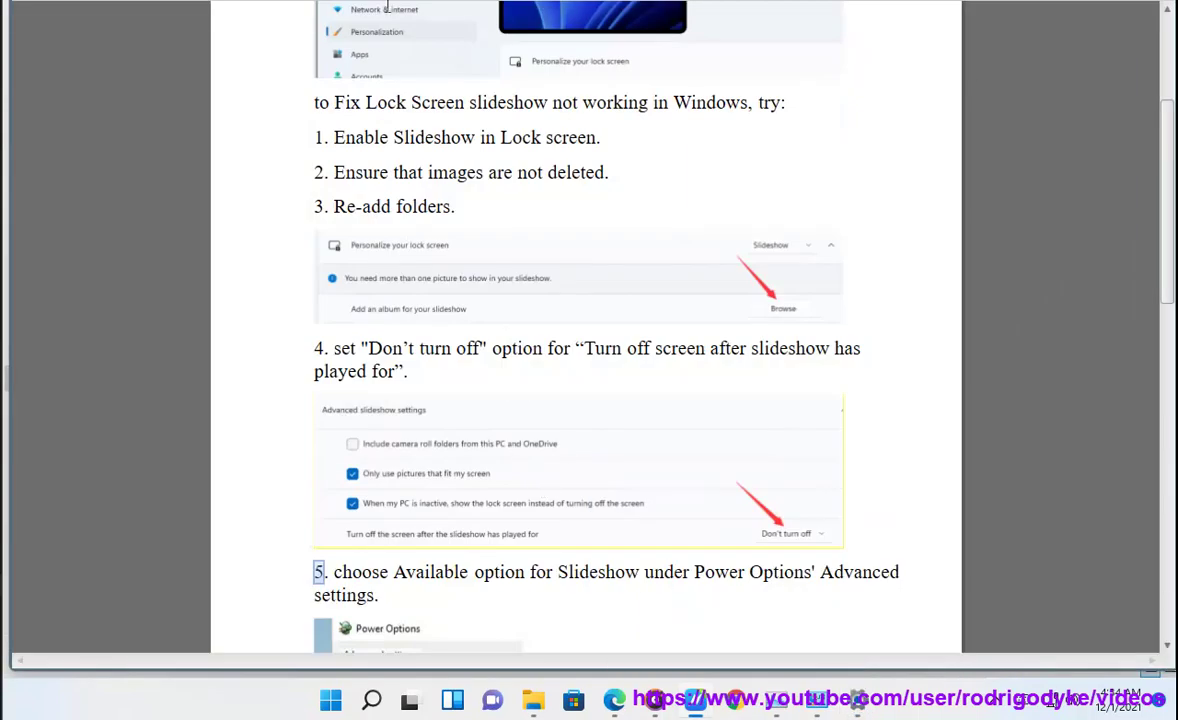
# Scroll the guide to step 5 on Power Options and bring up Windows Search.
pyautogui.scroll(-3, 745, 320)
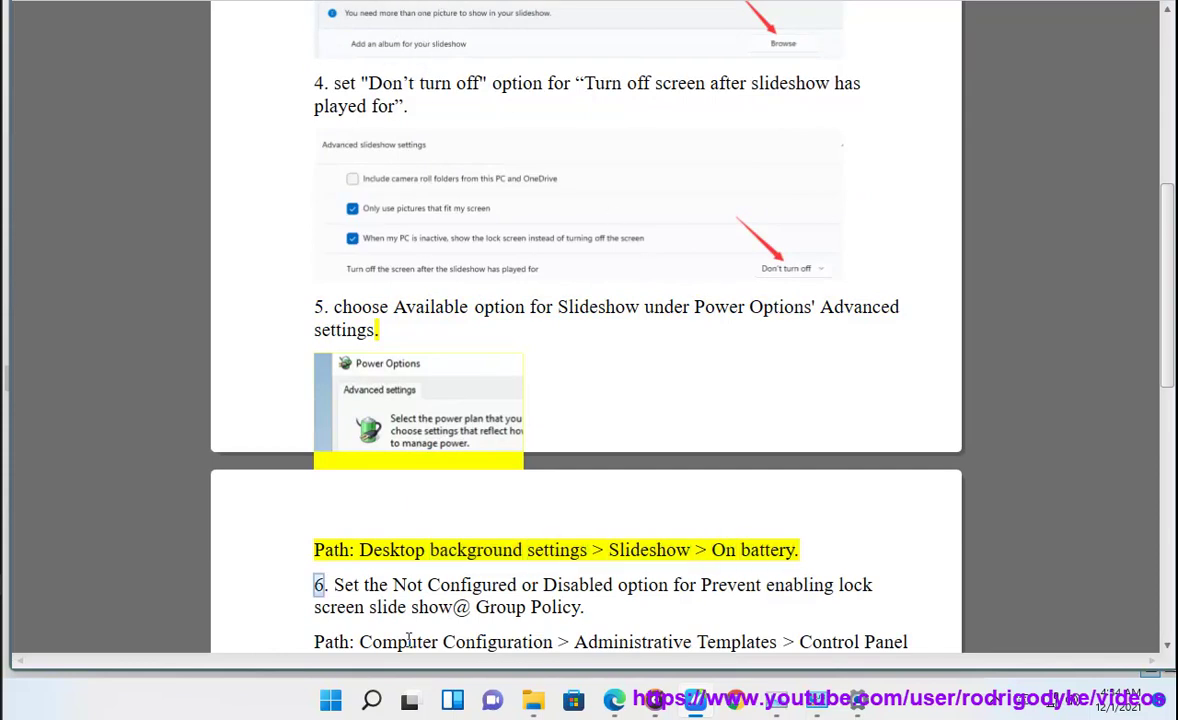
pyautogui.click(371, 700)
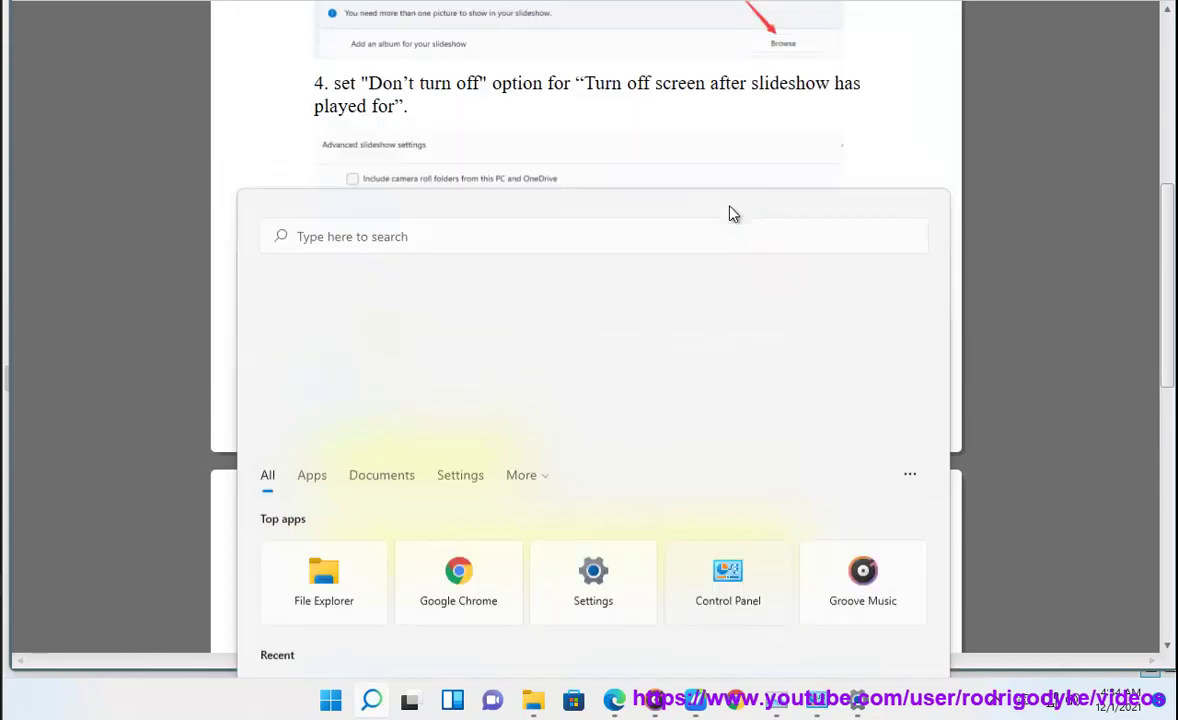
# Open the Balanced plan's advanced power settings via Control Panel > System and Security > Power Options.
pyautogui.click(728, 272)
pyautogui.click(428, 224)
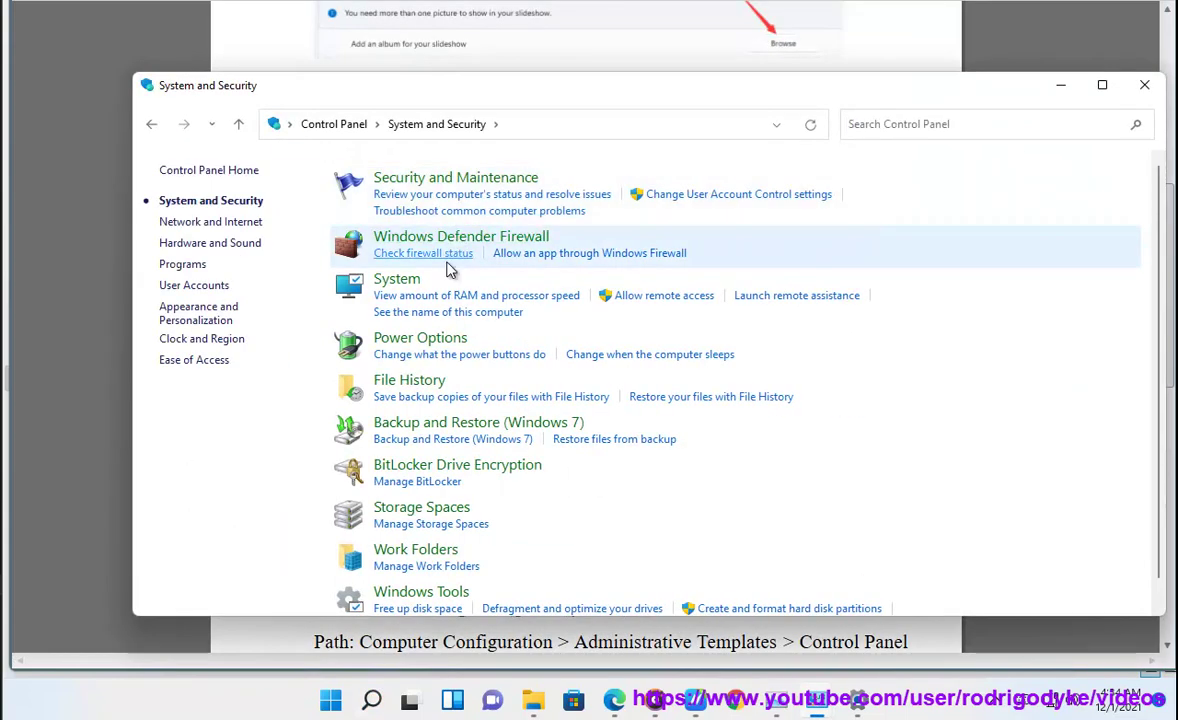
pyautogui.click(414, 340)
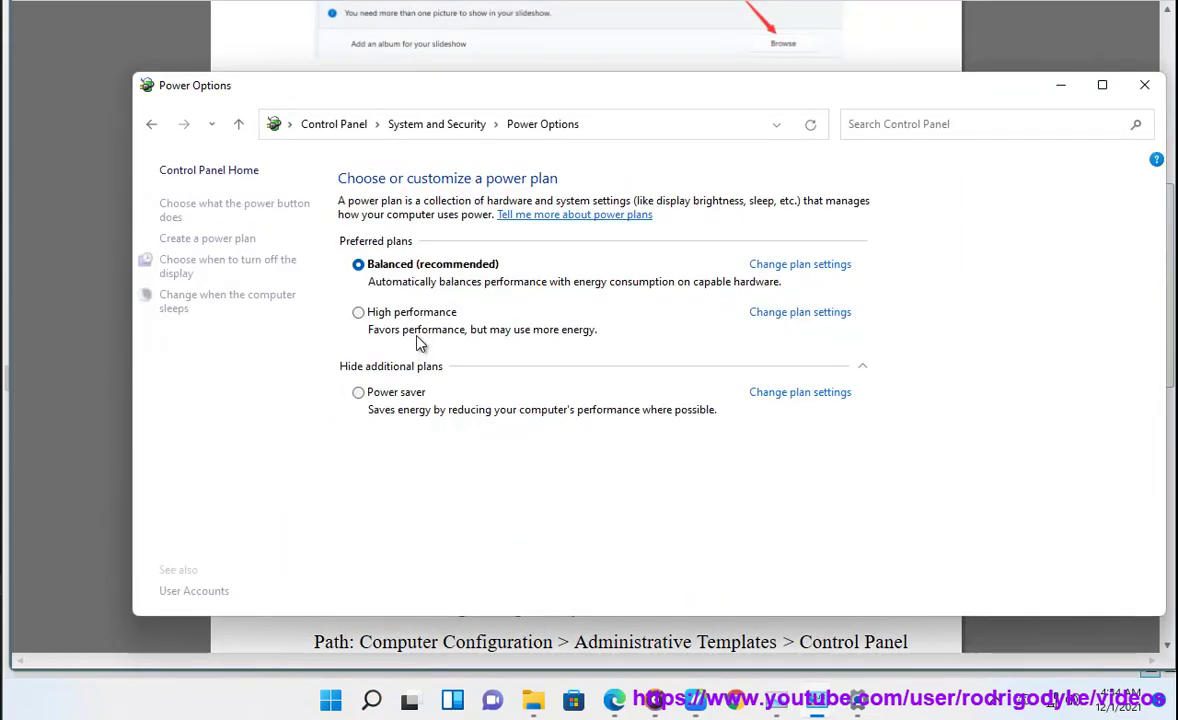
pyautogui.click(796, 268)
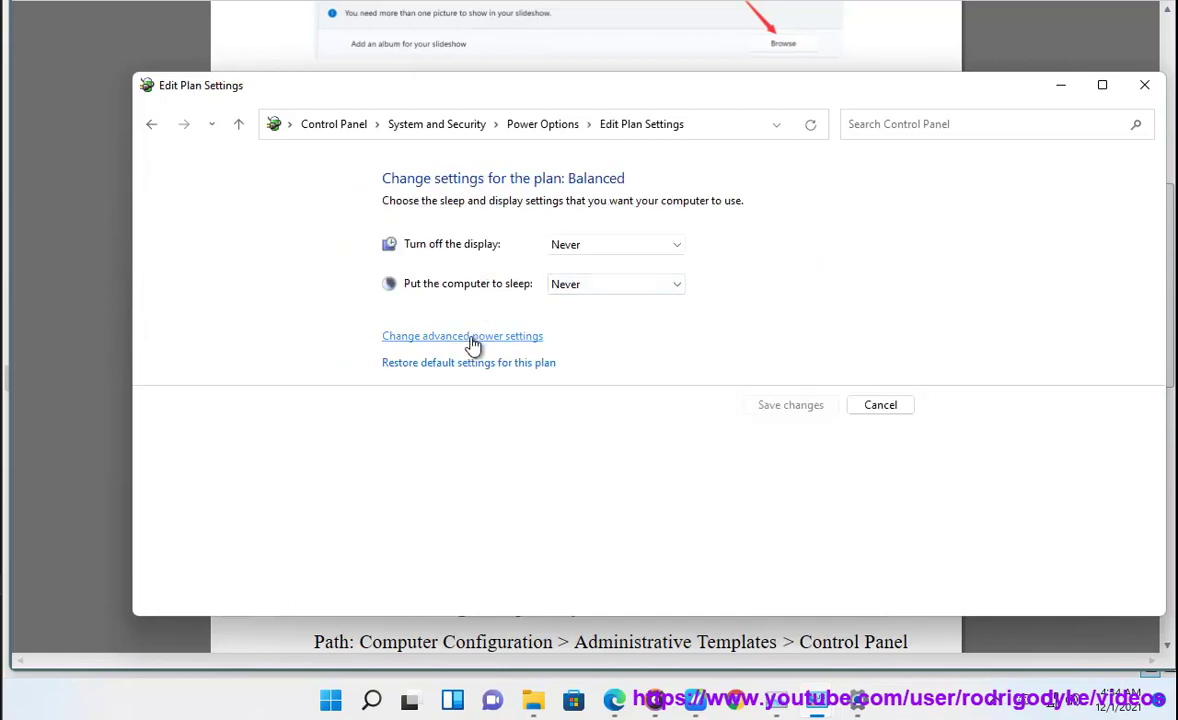
pyautogui.click(473, 338)
pyautogui.click(1144, 85)
pyautogui.moveTo(279, 22); pyautogui.dragTo(815, 133)
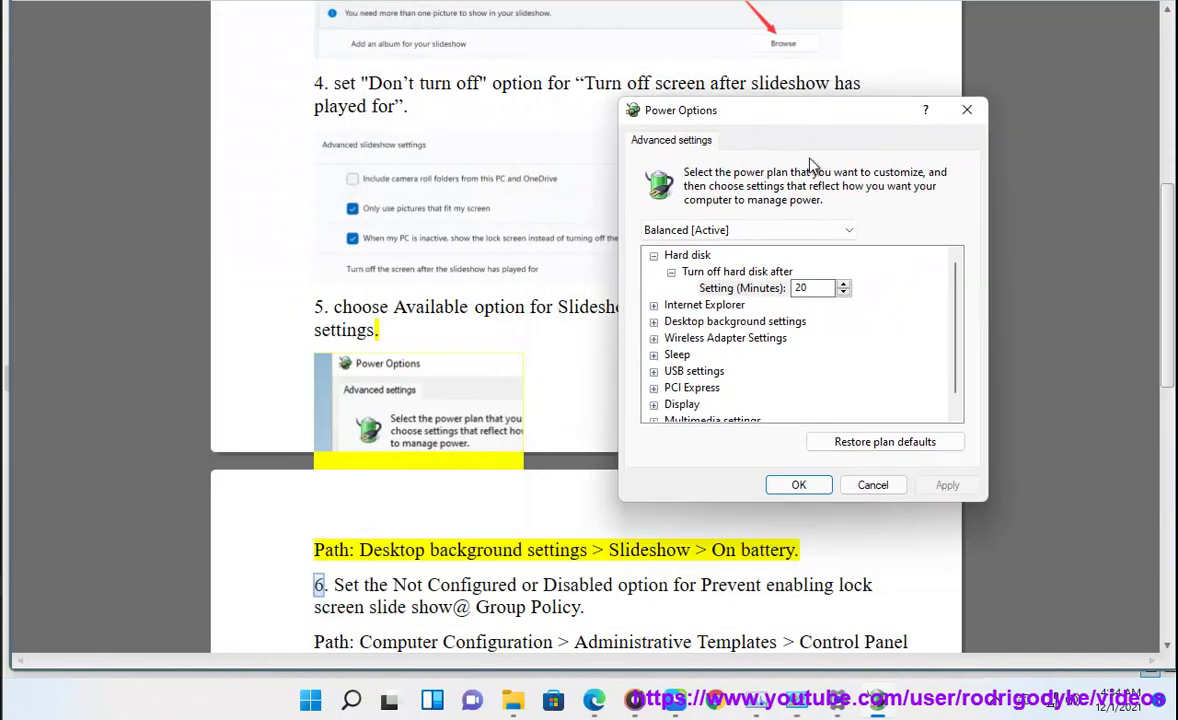
# Set Desktop background settings > Slide show to Available and close the Power Options dialog.
pyautogui.click(722, 323)
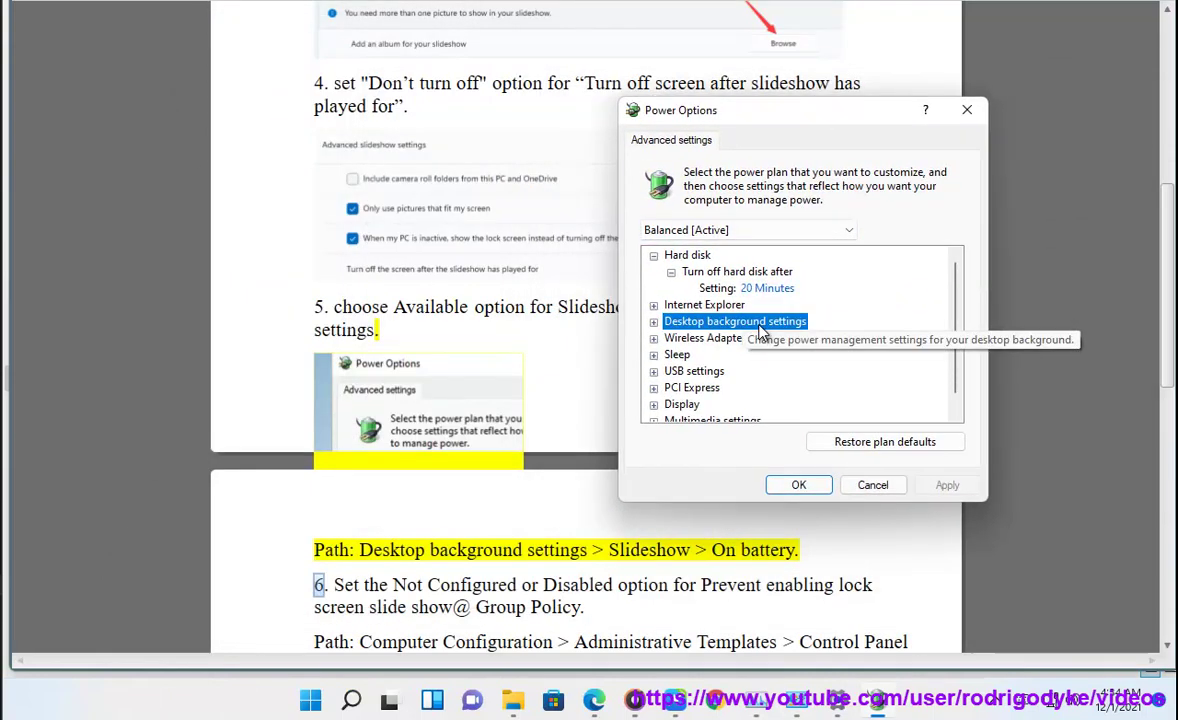
pyautogui.click(653, 321)
pyautogui.click(670, 339)
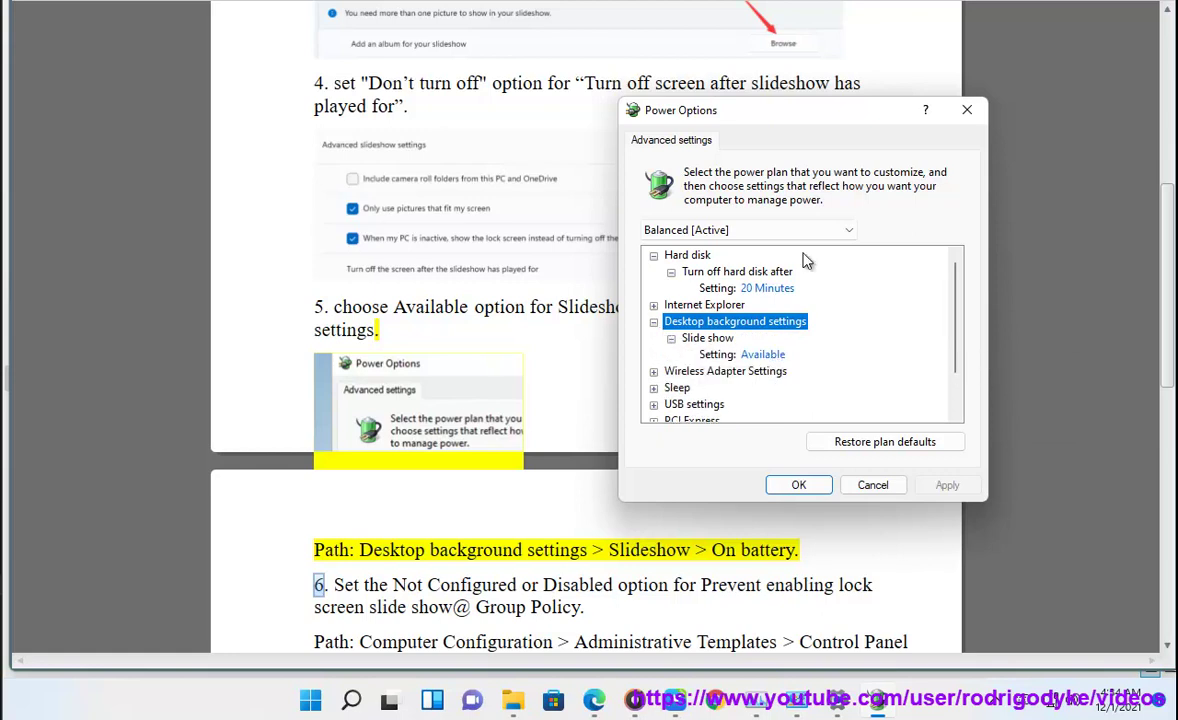
pyautogui.moveTo(822, 120); pyautogui.dragTo(1010, 258)
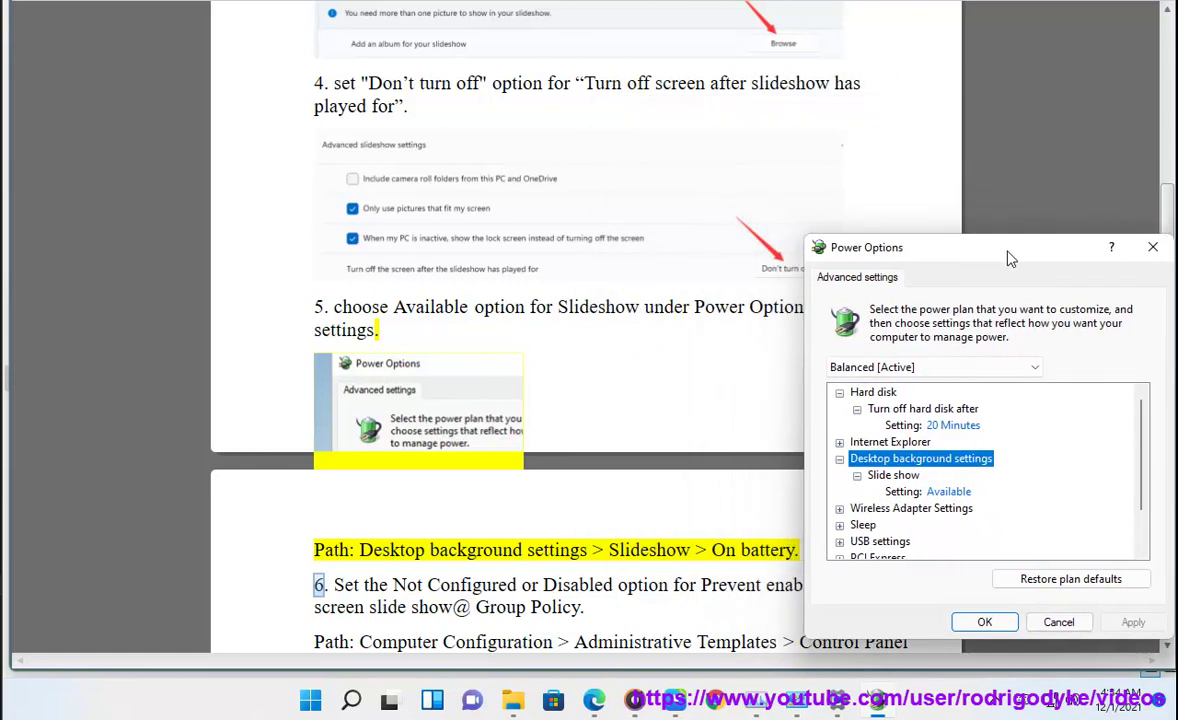
pyautogui.click(948, 491)
pyautogui.click(980, 494)
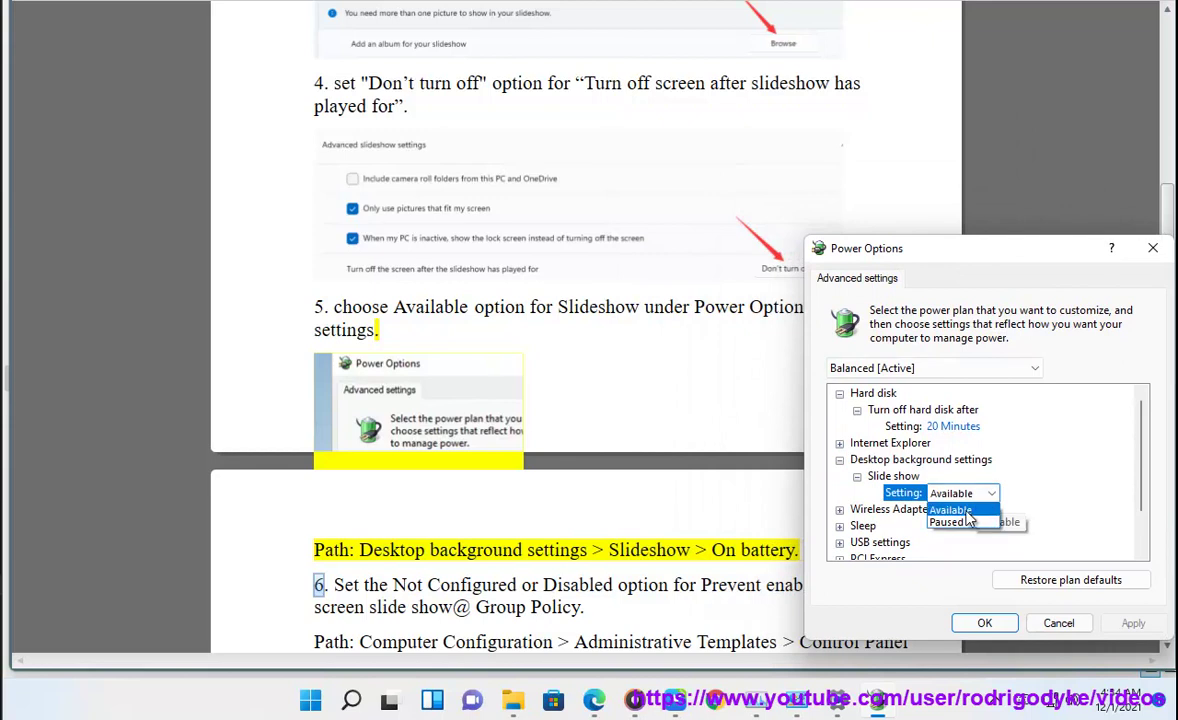
pyautogui.click(966, 512)
pyautogui.click(1058, 622)
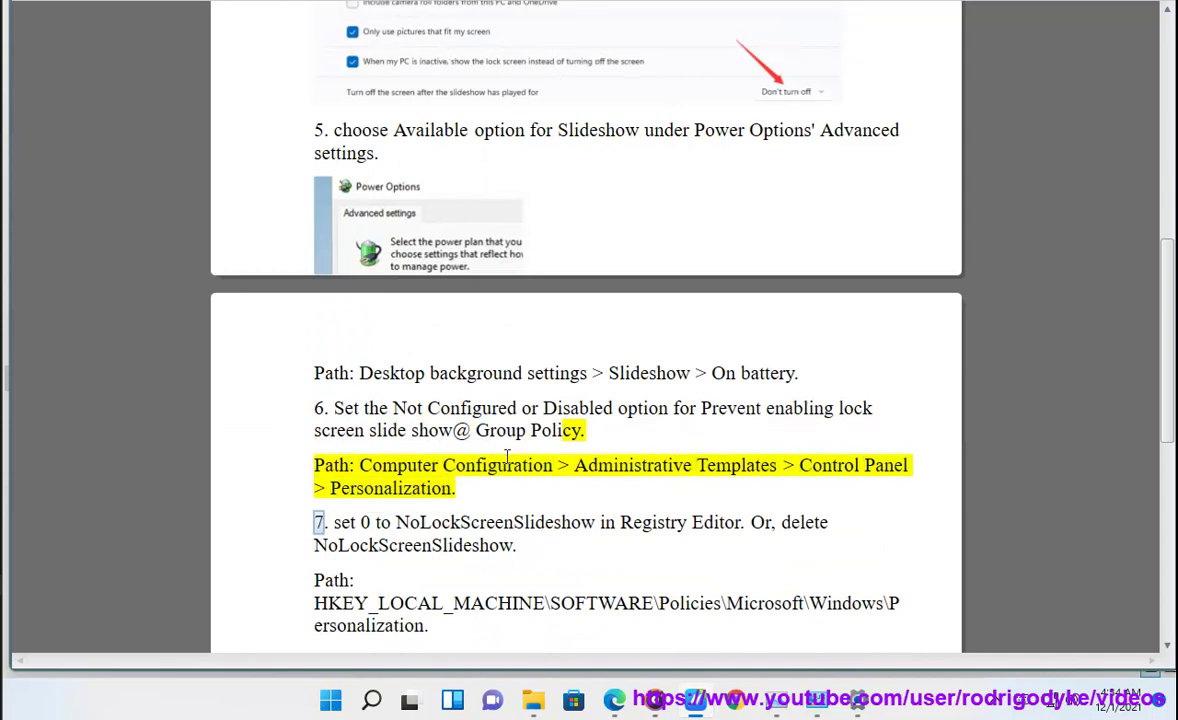
# Search for 'Group Policy' from the guide and launch Edit group policy.
pyautogui.moveTo(580, 432); pyautogui.dragTo(479, 437)
pyautogui.hotkey('ctrl', 'c')
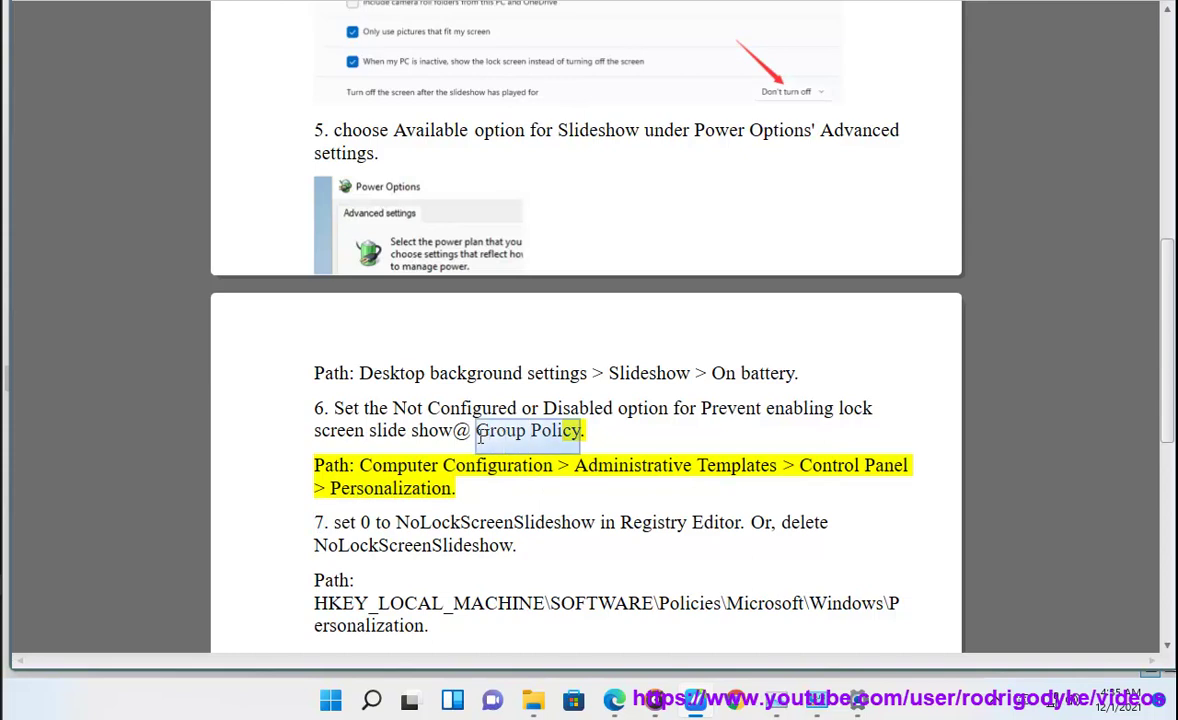
pyautogui.click(371, 700)
pyautogui.hotkey('ctrl', 'v')
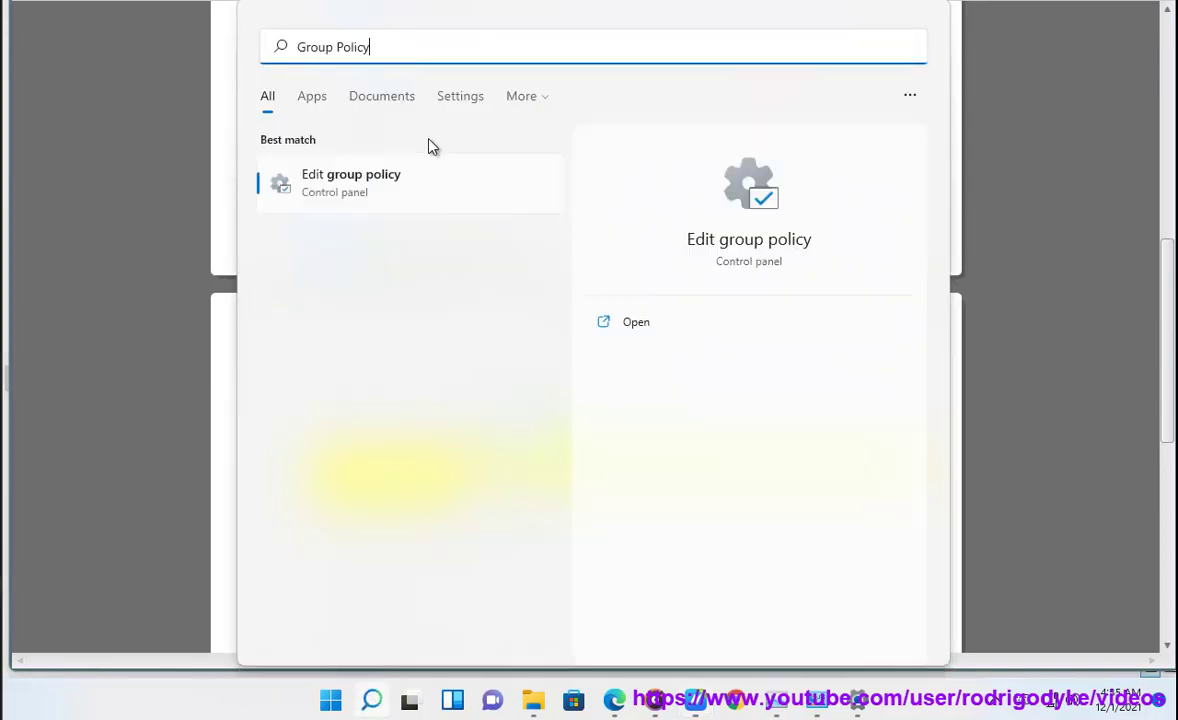
pyautogui.click(403, 200)
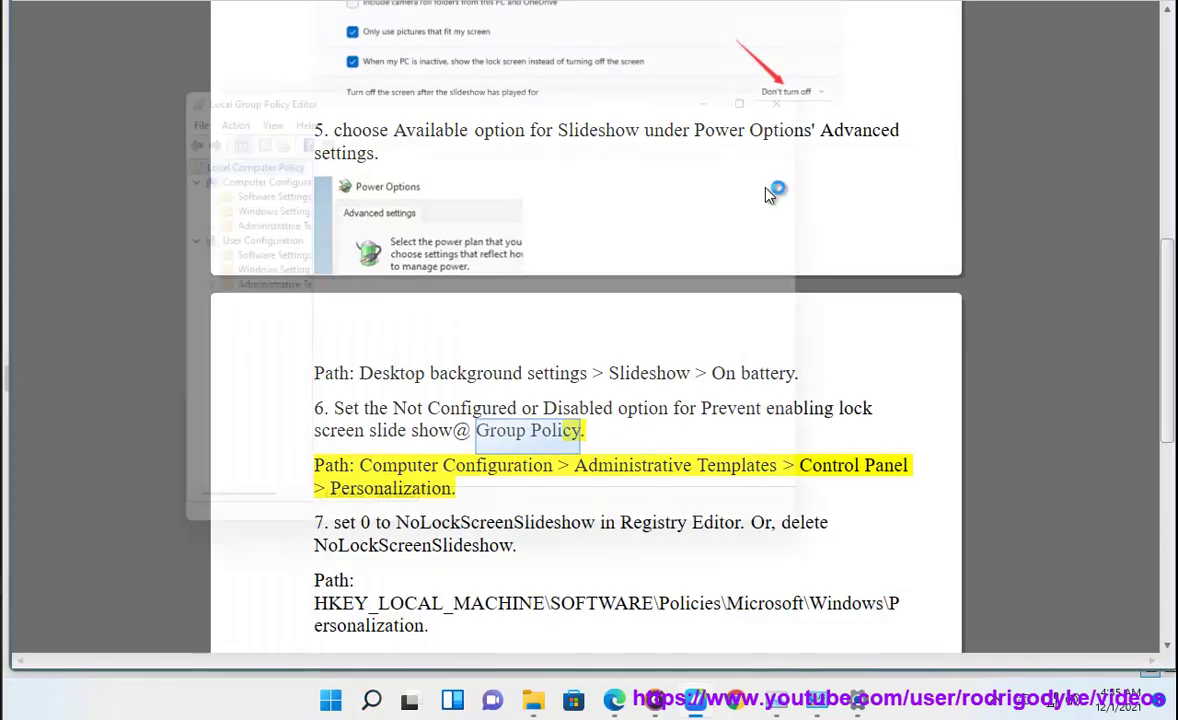
pyautogui.moveTo(670, 85); pyautogui.dragTo(608, 32)
pyautogui.moveTo(779, 499); pyautogui.dragTo(1100, 382)
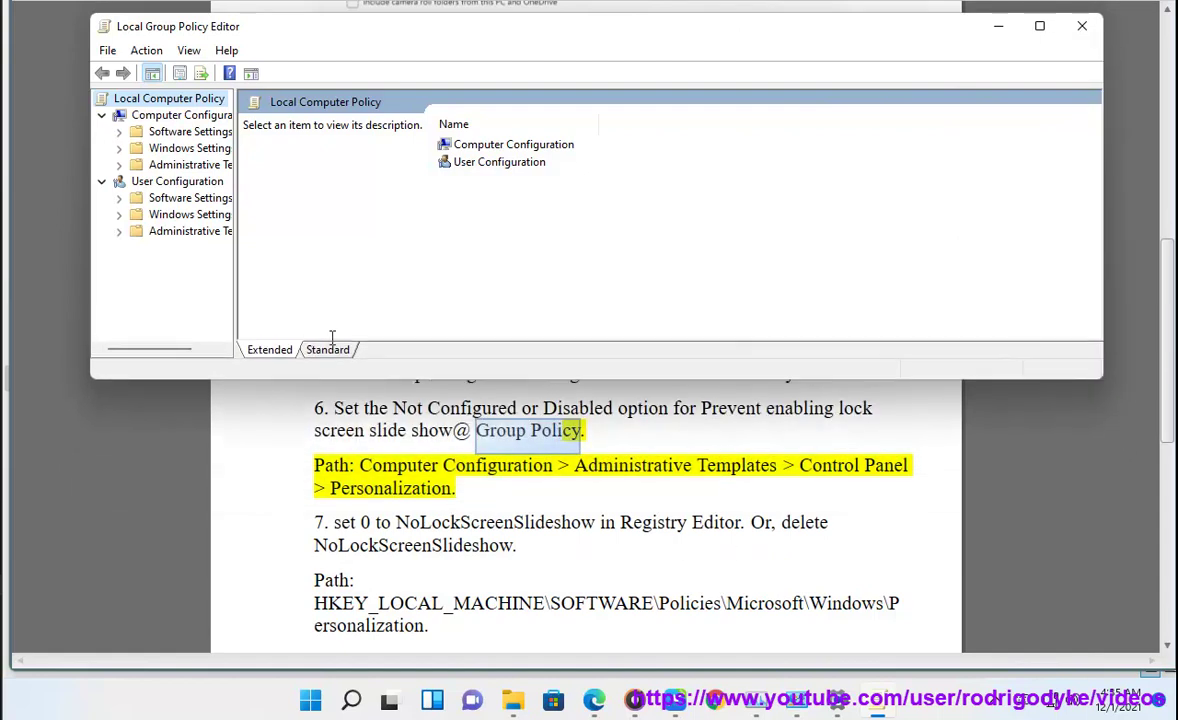
# Go to Computer Configuration > Administrative Templates > Control Panel > Personalization and open Prevent enabling lock screen camera.
pyautogui.click(165, 115)
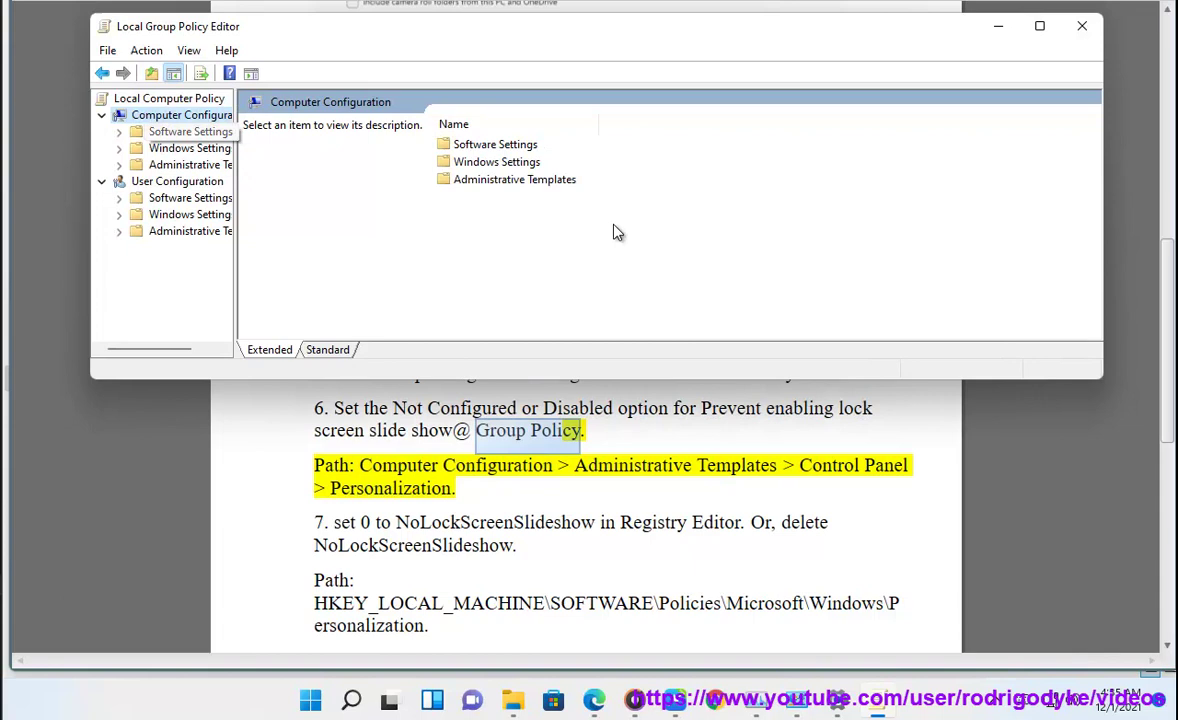
pyautogui.doubleClick(527, 182)
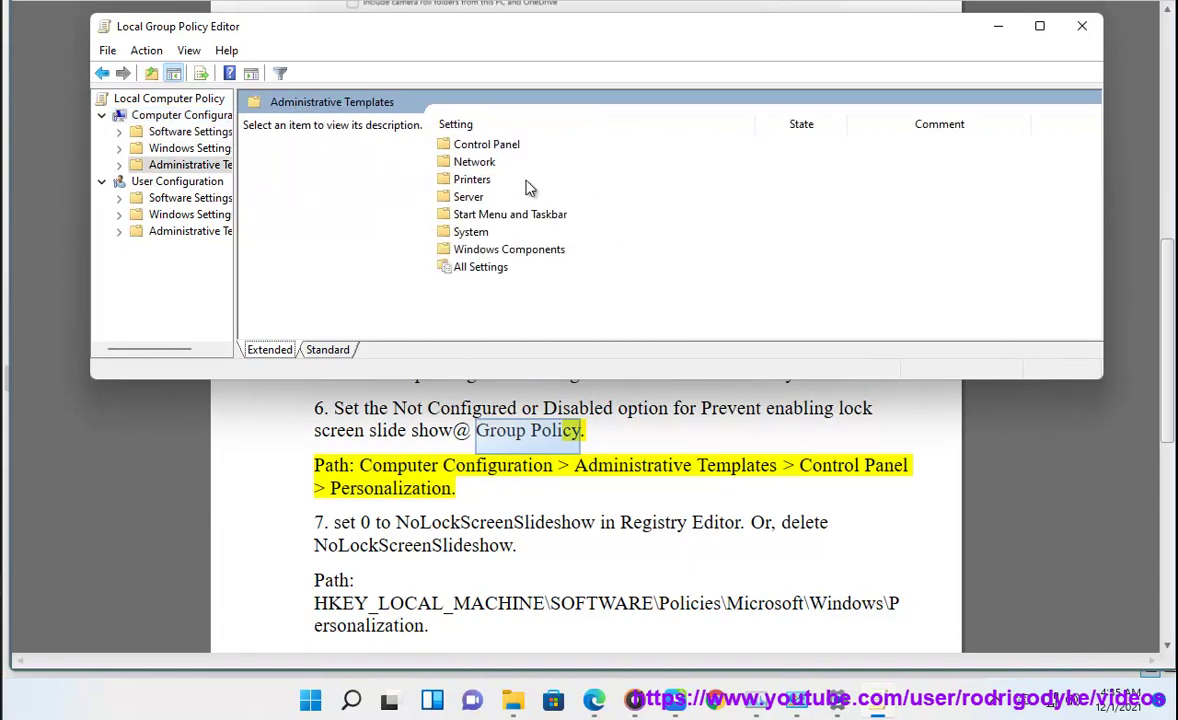
pyautogui.doubleClick(486, 147)
pyautogui.doubleClick(466, 148)
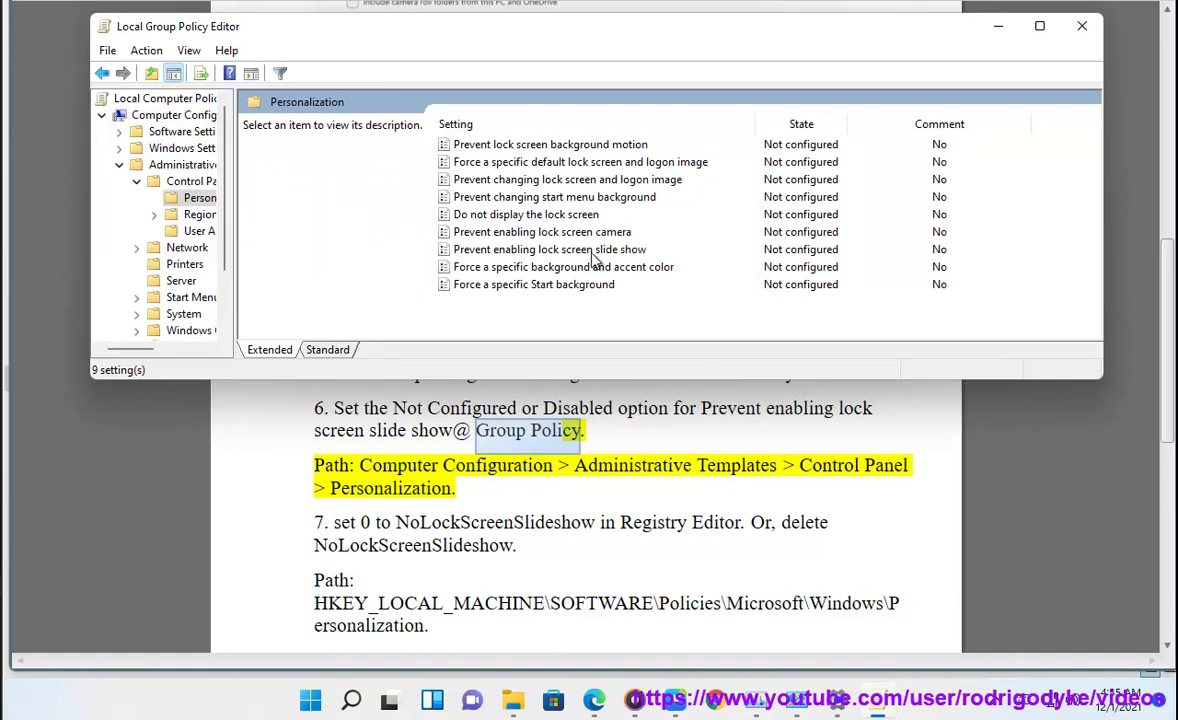
pyautogui.click(515, 213)
pyautogui.click(548, 182)
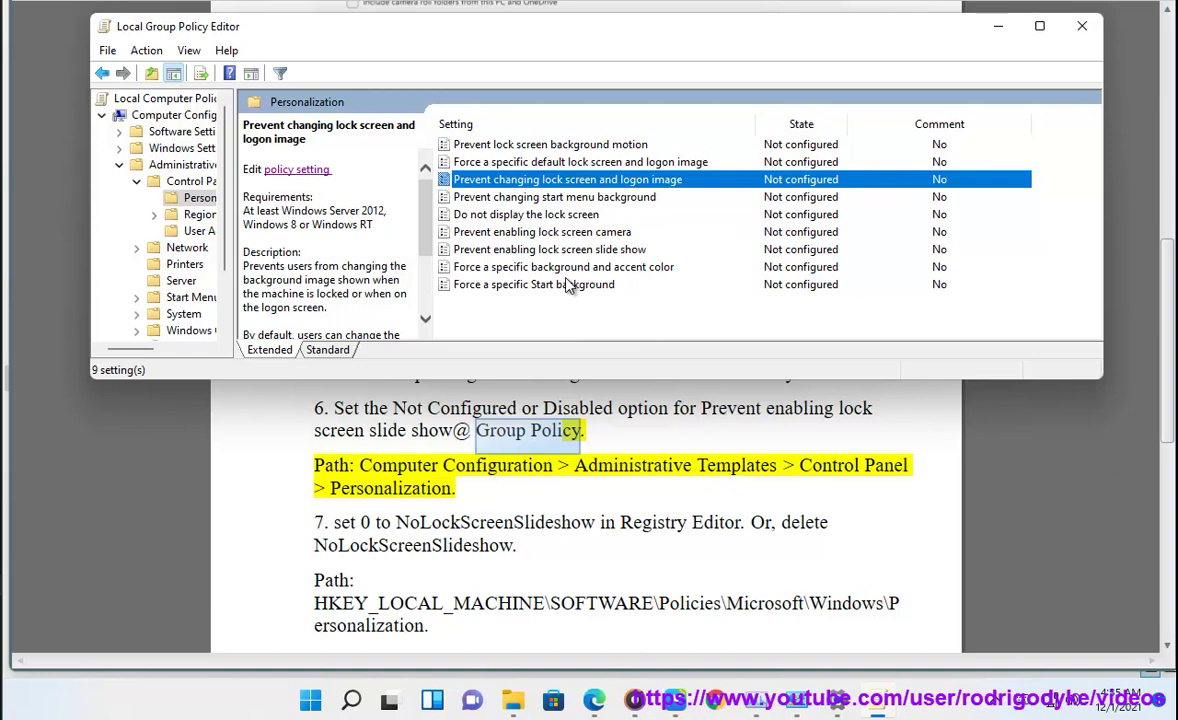
pyautogui.press('Down')
pyautogui.press('Down')
pyautogui.press('Down')
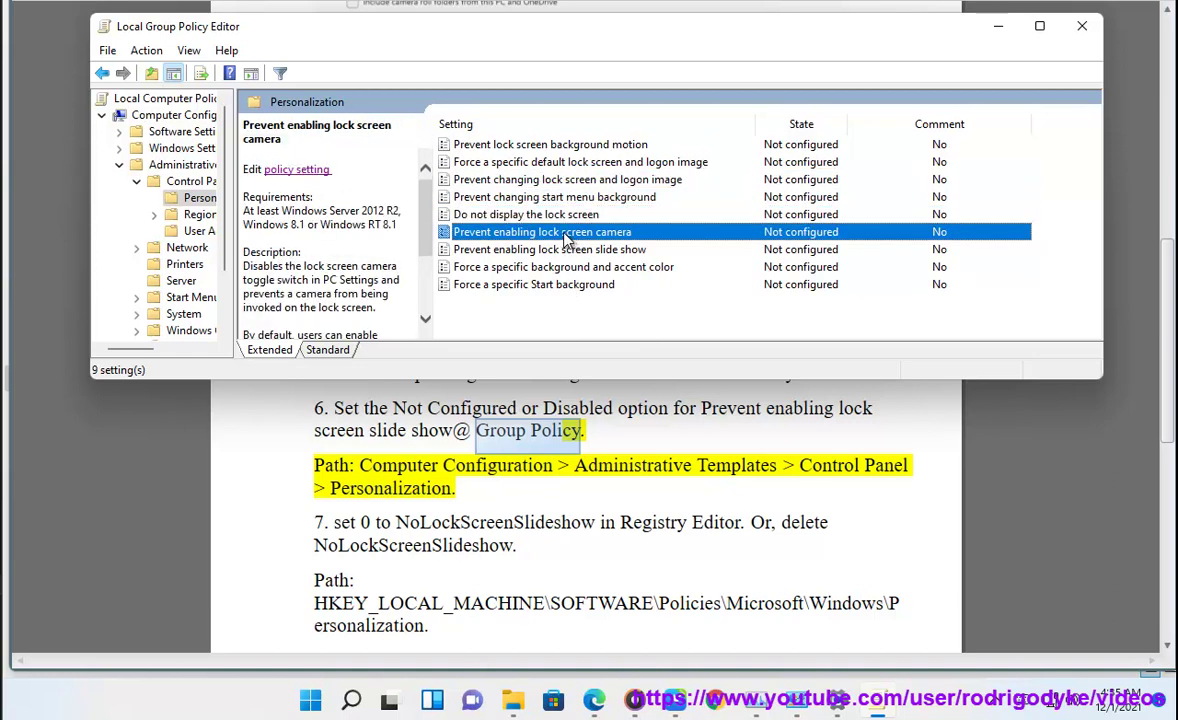
pyautogui.click(300, 172)
pyautogui.moveTo(485, 1); pyautogui.dragTo(994, 100)
# Select Enabled on the camera policy, close it without applying, and exit Group Policy Editor.
pyautogui.click(739, 237)
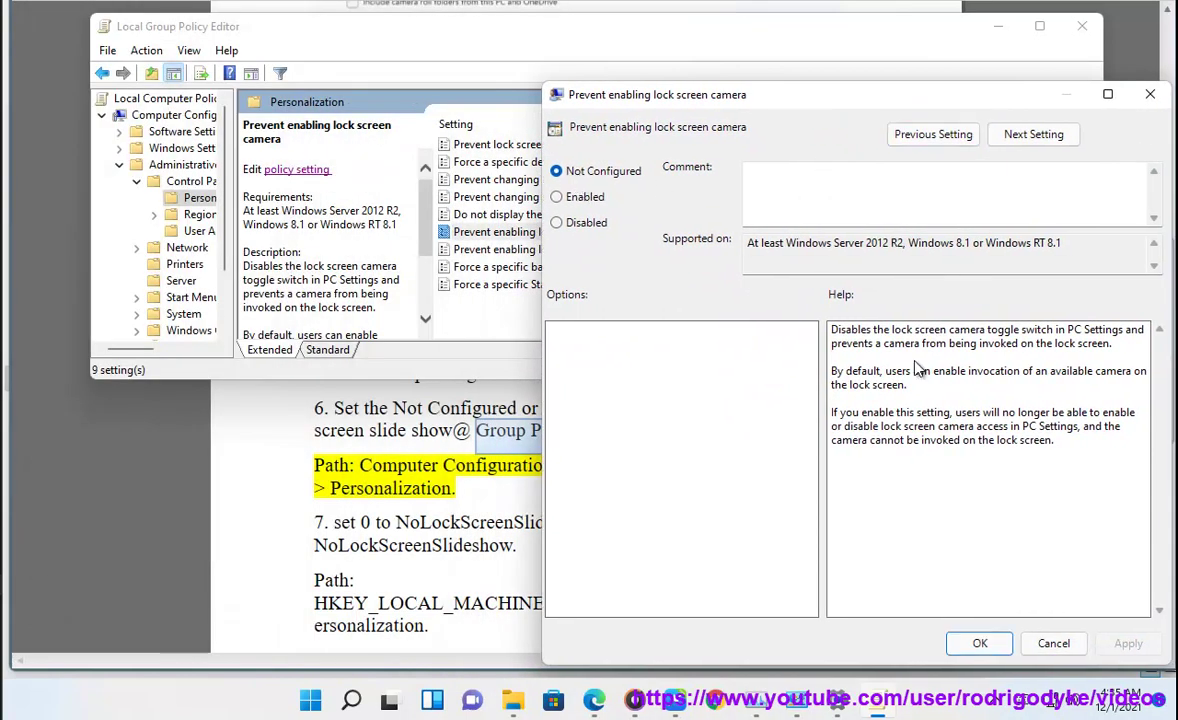
pyautogui.moveTo(1054, 448); pyautogui.dragTo(740, 302)
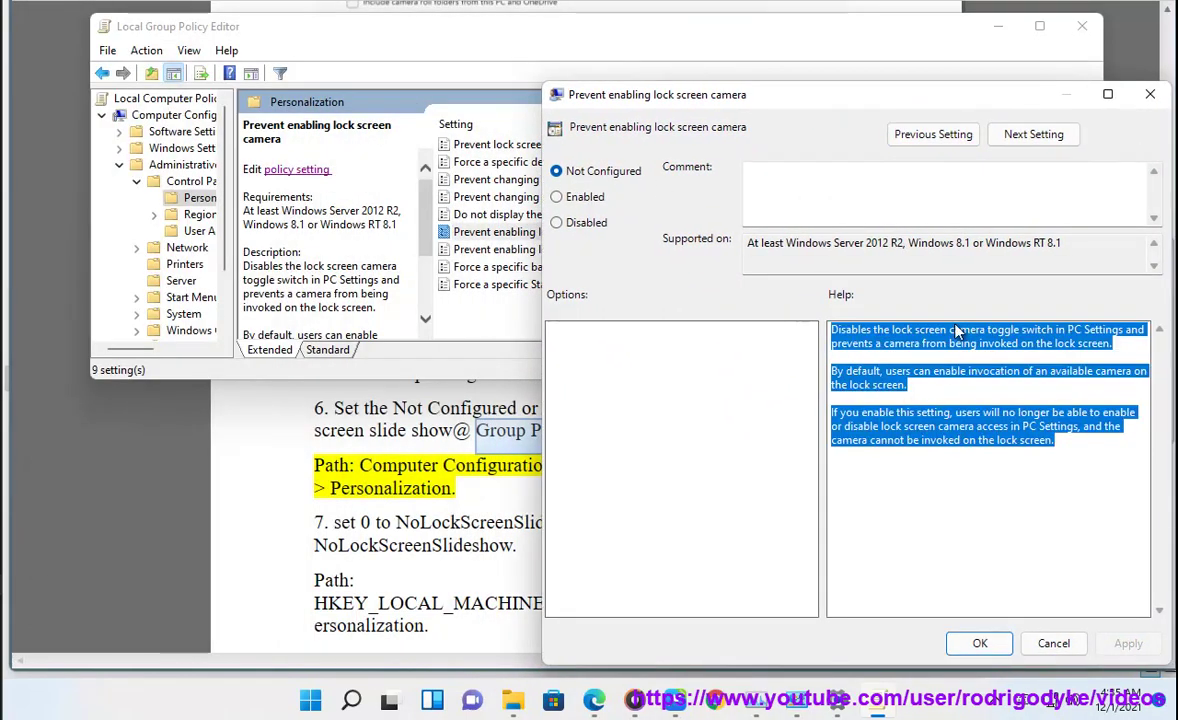
pyautogui.click(586, 199)
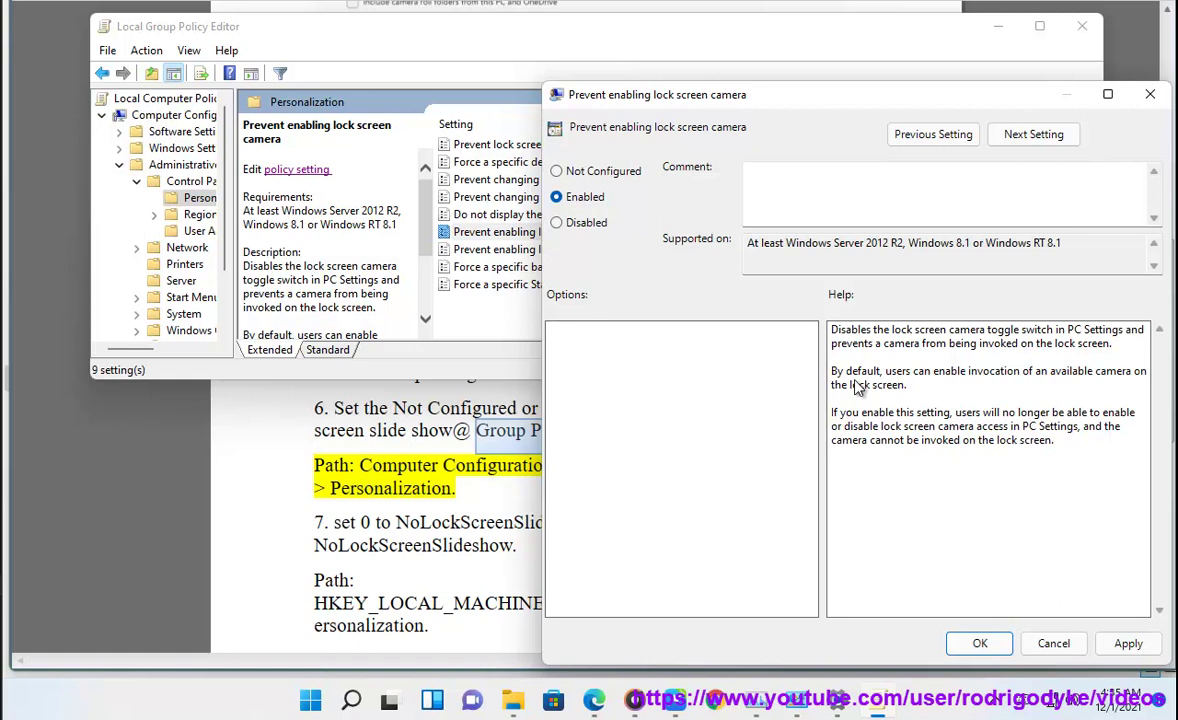
pyautogui.moveTo(1072, 451); pyautogui.dragTo(780, 310)
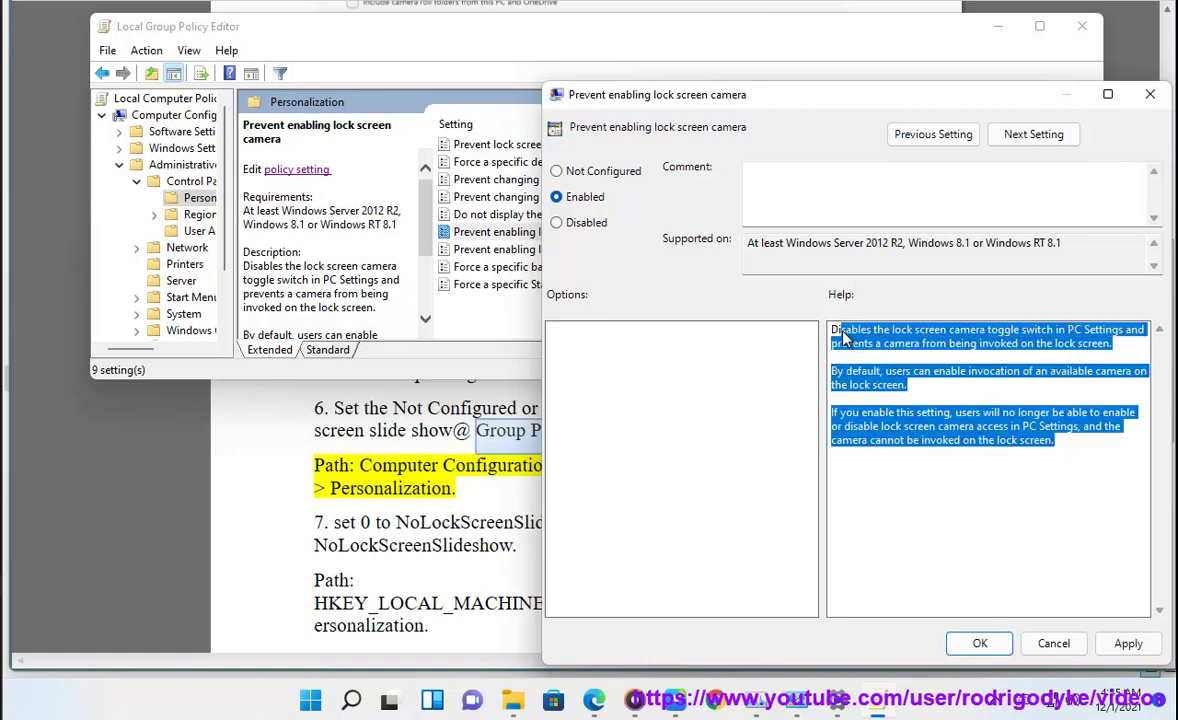
pyautogui.click(1146, 97)
pyautogui.click(1081, 27)
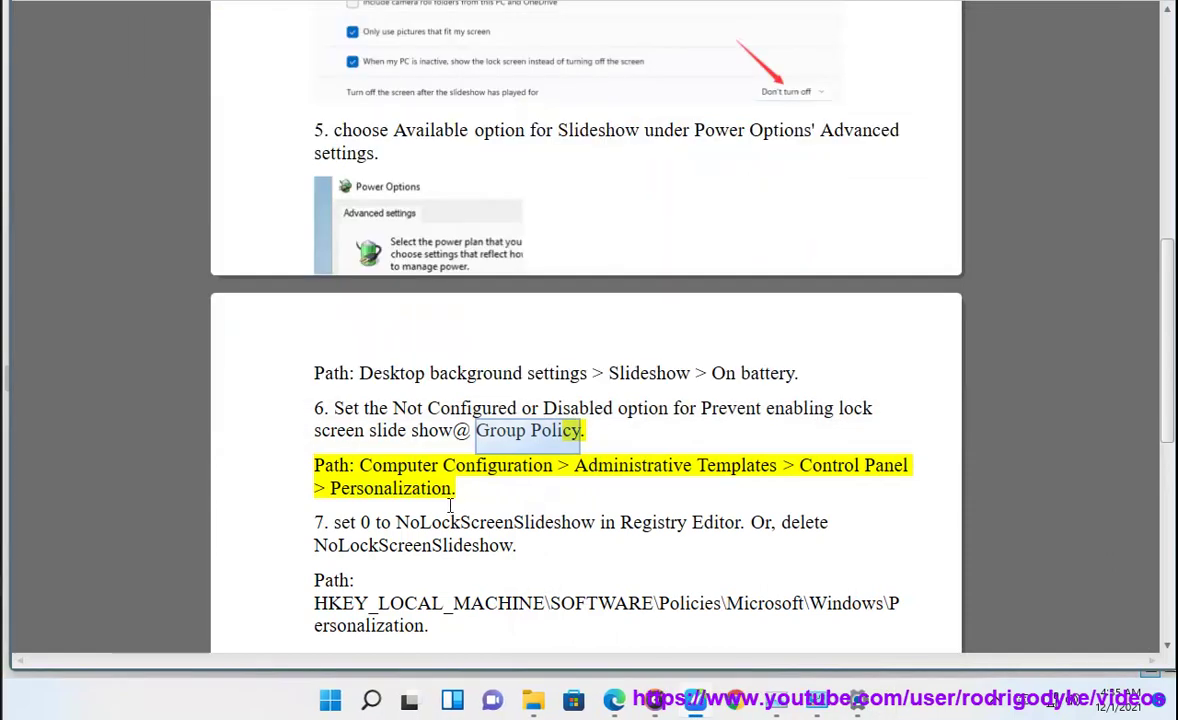
# Launch REGEDIT from Run with admin rights and clear its address bar.
pyautogui.click(450, 490)
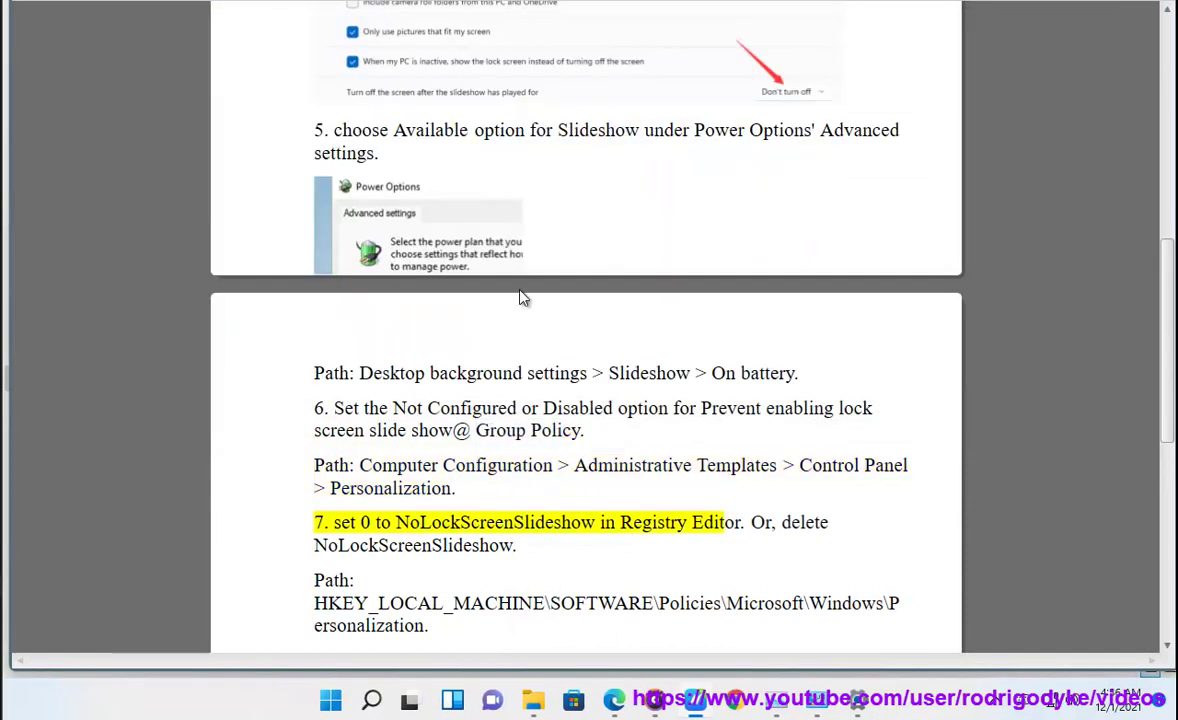
pyautogui.press('super+r')
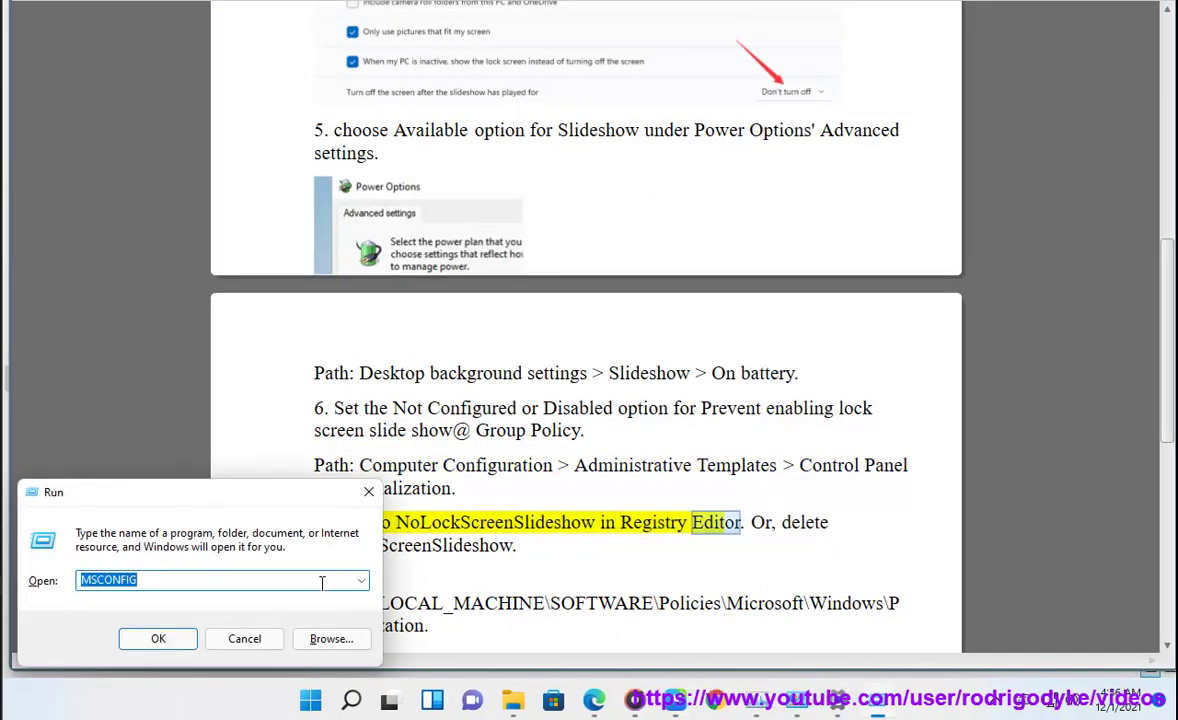
pyautogui.click(361, 580)
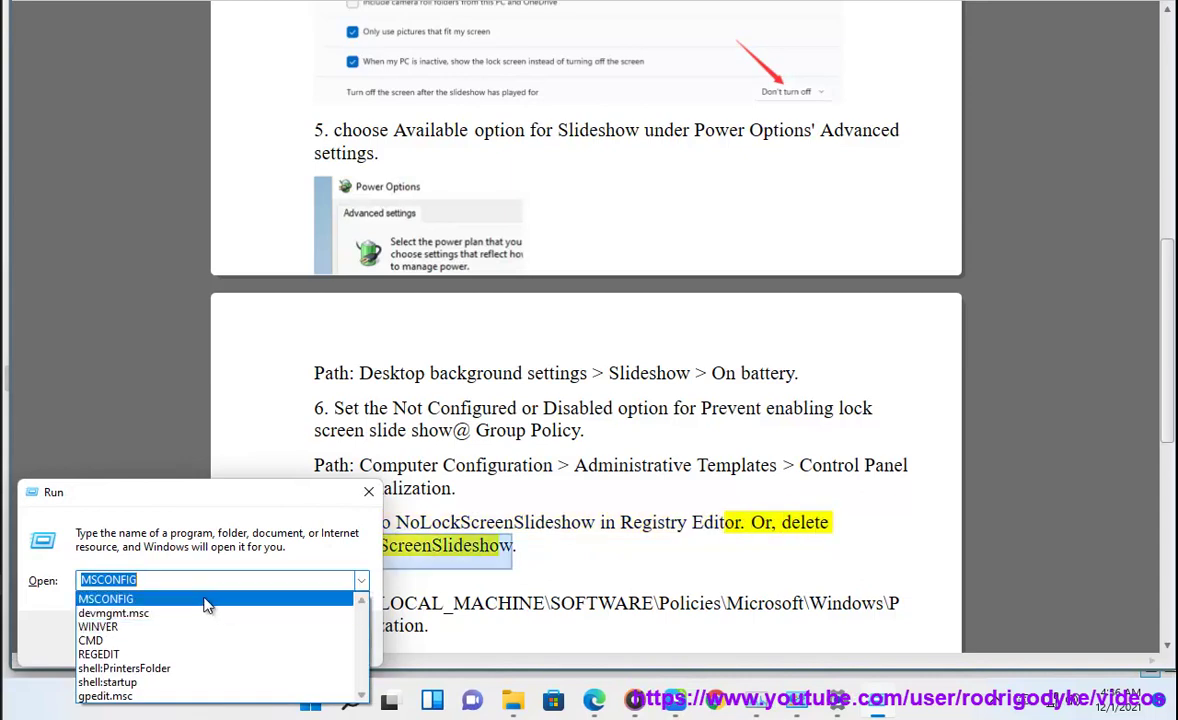
pyautogui.click(172, 654)
pyautogui.click(152, 640)
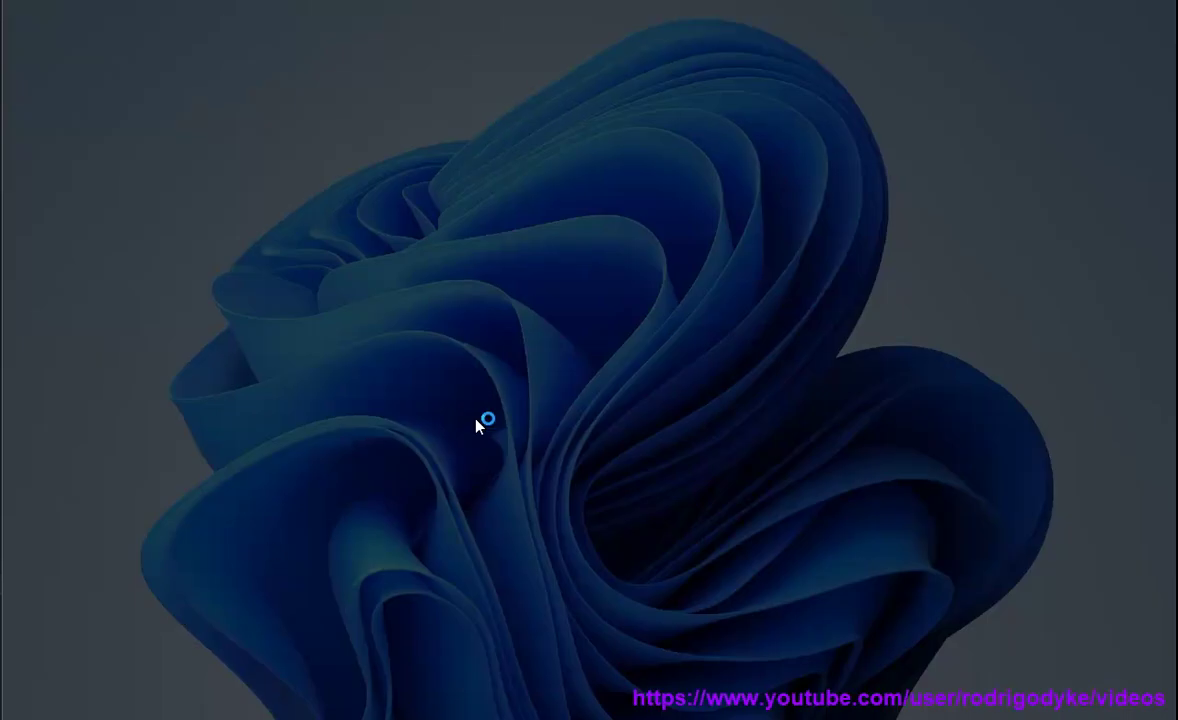
pyautogui.click(526, 451)
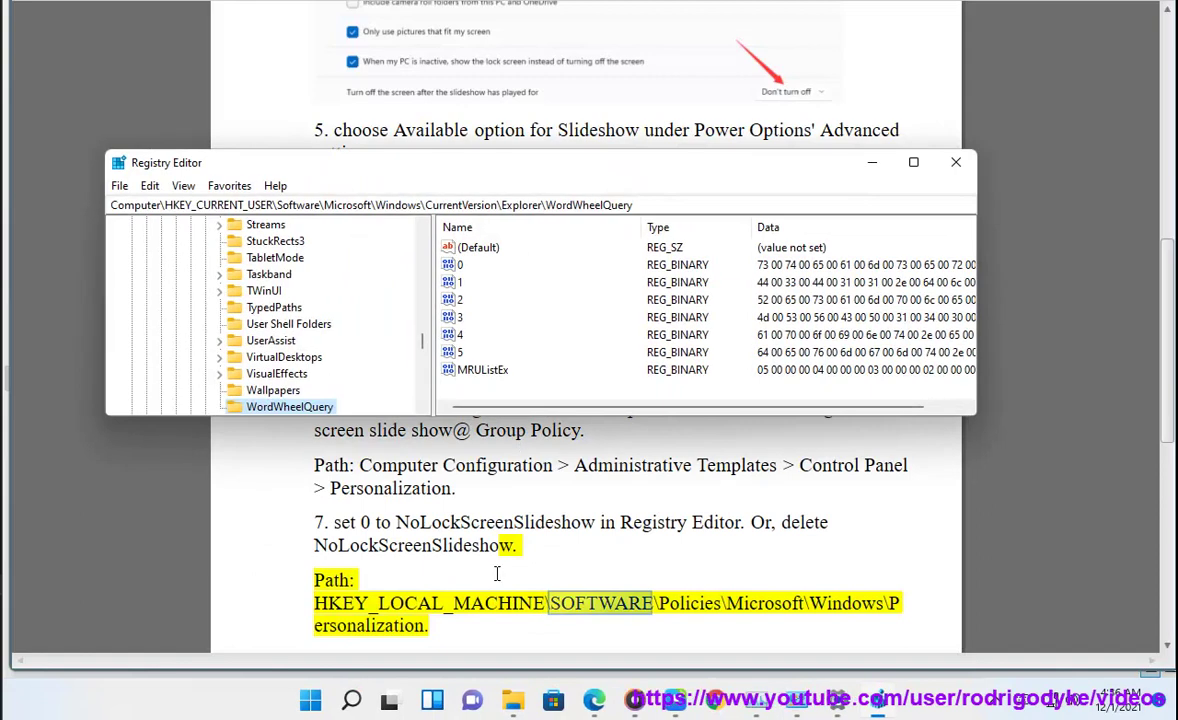
pyautogui.moveTo(634, 205); pyautogui.dragTo(72, 203)
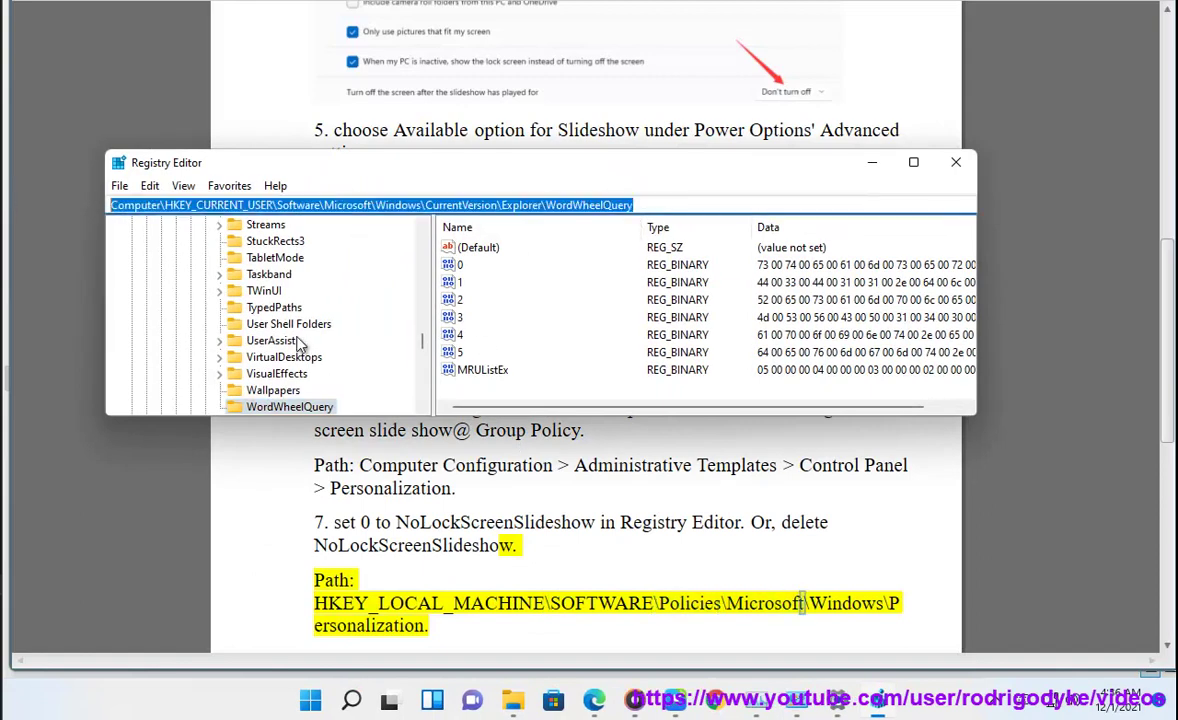
pyautogui.press('BackSpace')
# Scroll the guide to step 8 and select step 7's HKEY_LOCAL_MACHINE Personalization registry path.
pyautogui.click(548, 517)
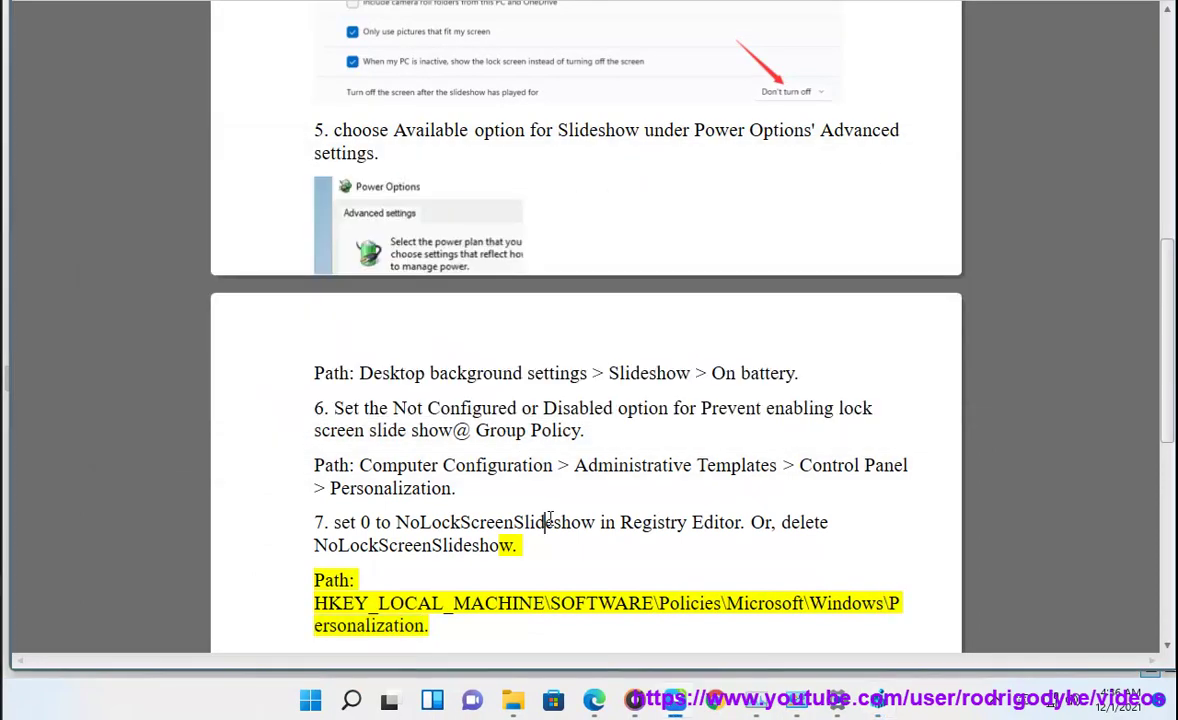
pyautogui.scroll(-1, 445, 628)
pyautogui.scroll(-3, 470, 580)
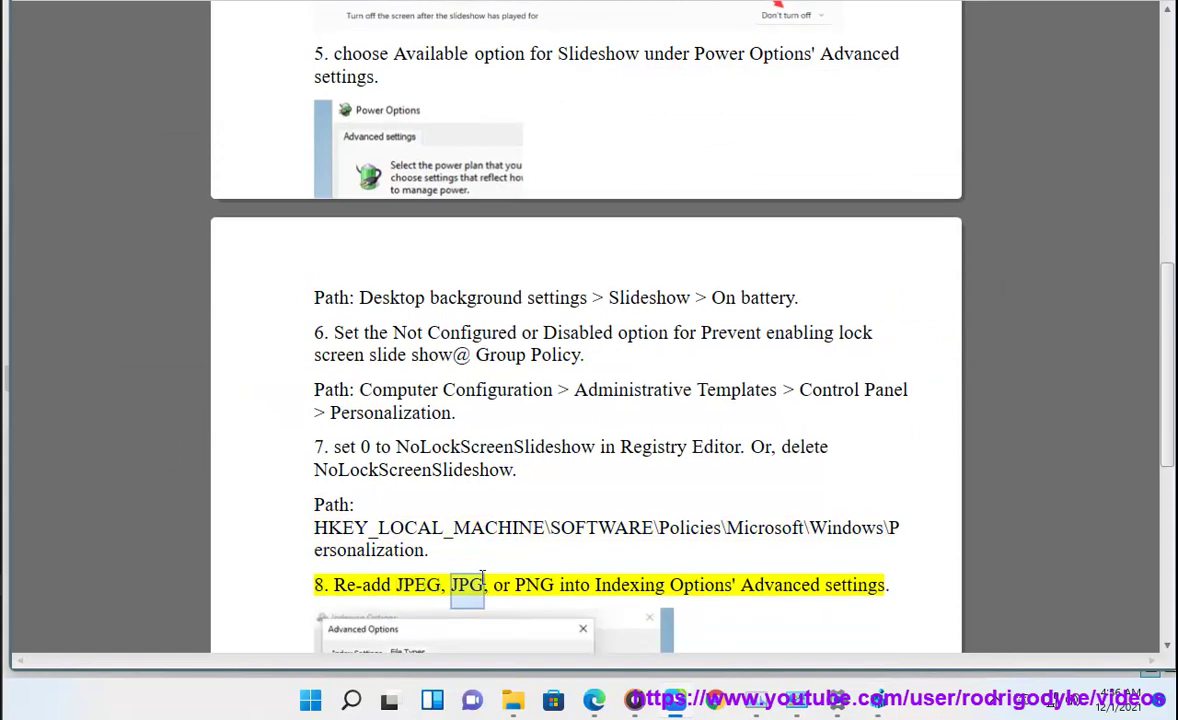
pyautogui.scroll(-2, 488, 570)
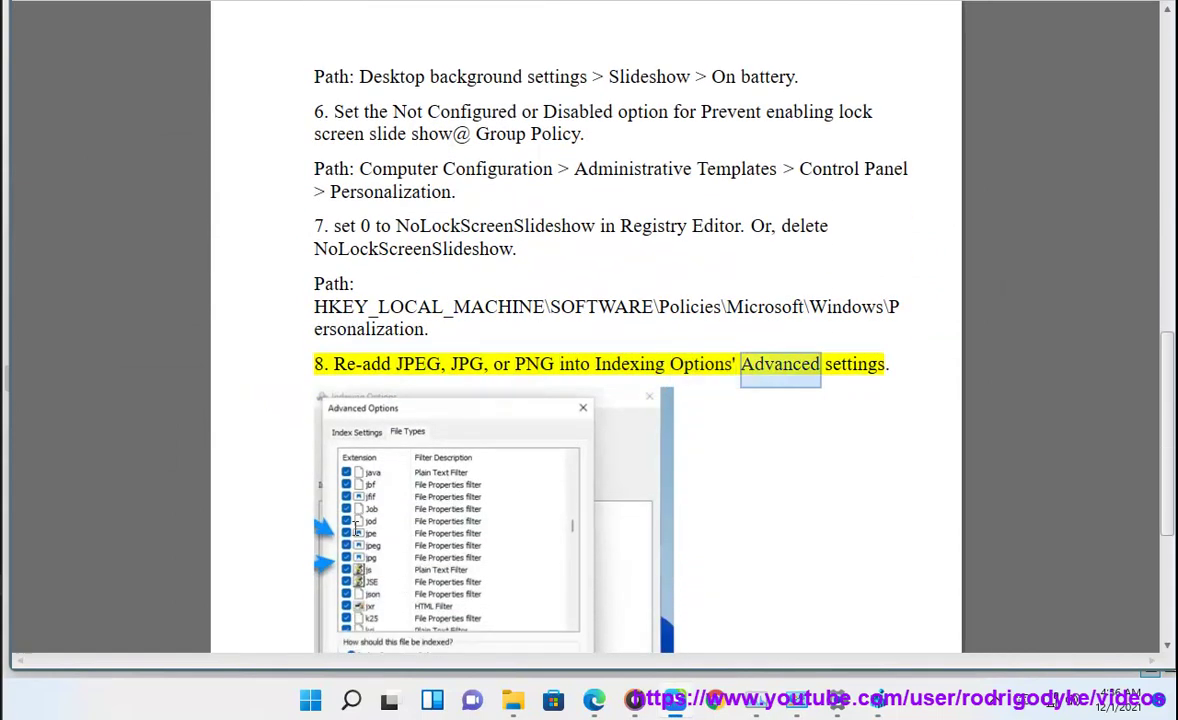
pyautogui.moveTo(429, 329); pyautogui.dragTo(311, 322)
pyautogui.hotkey('ctrl', 'c')
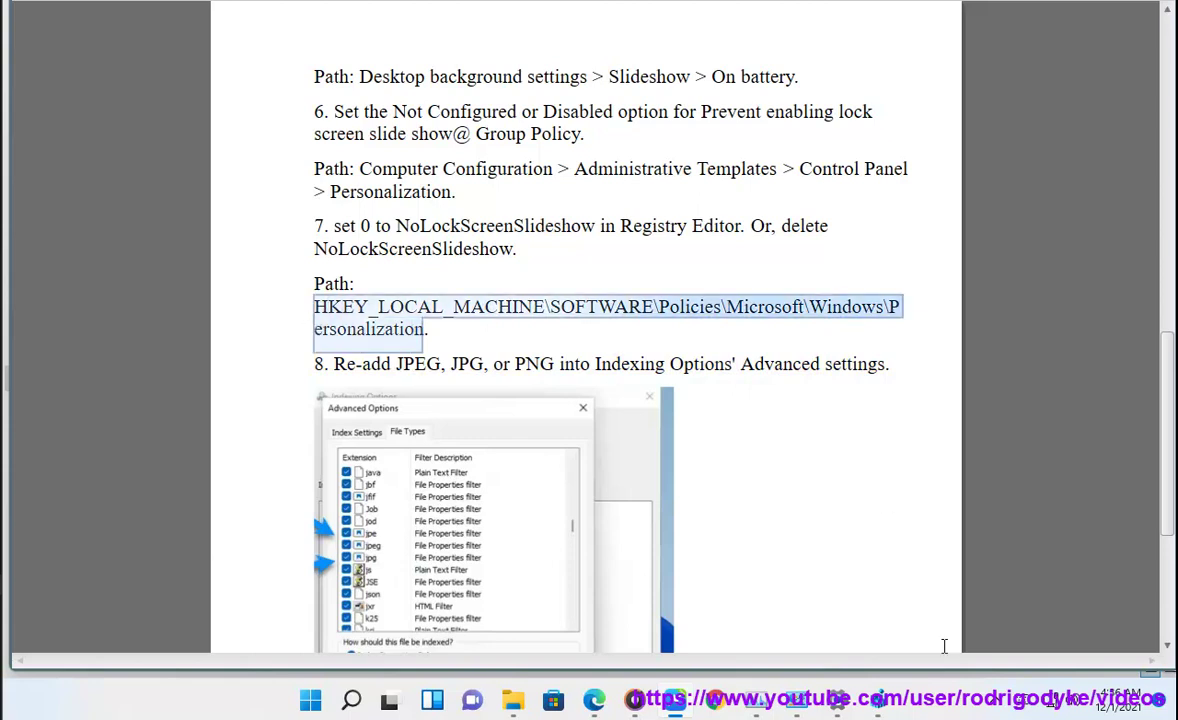
# Open Registry Editor and jump to the pasted registry path in its address bar.
pyautogui.click(878, 700)
pyautogui.click(345, 204)
pyautogui.hotkey('ctrl', 'v')
pyautogui.press('Return')
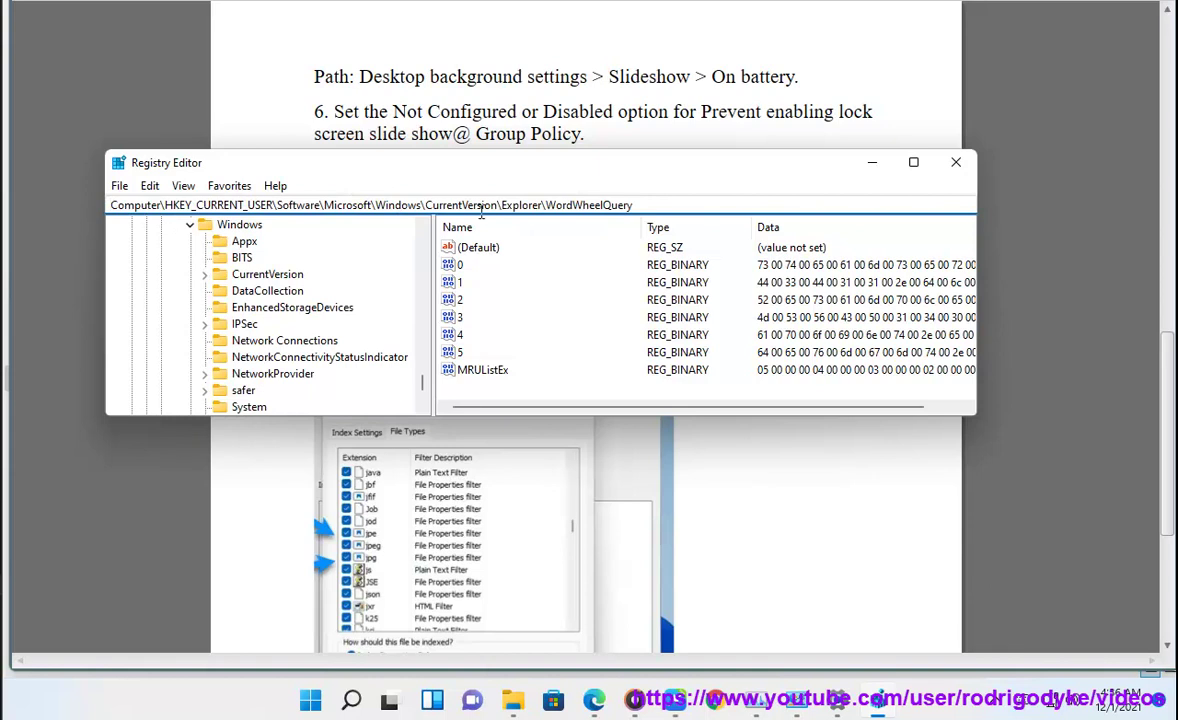
pyautogui.moveTo(536, 172); pyautogui.dragTo(563, 398)
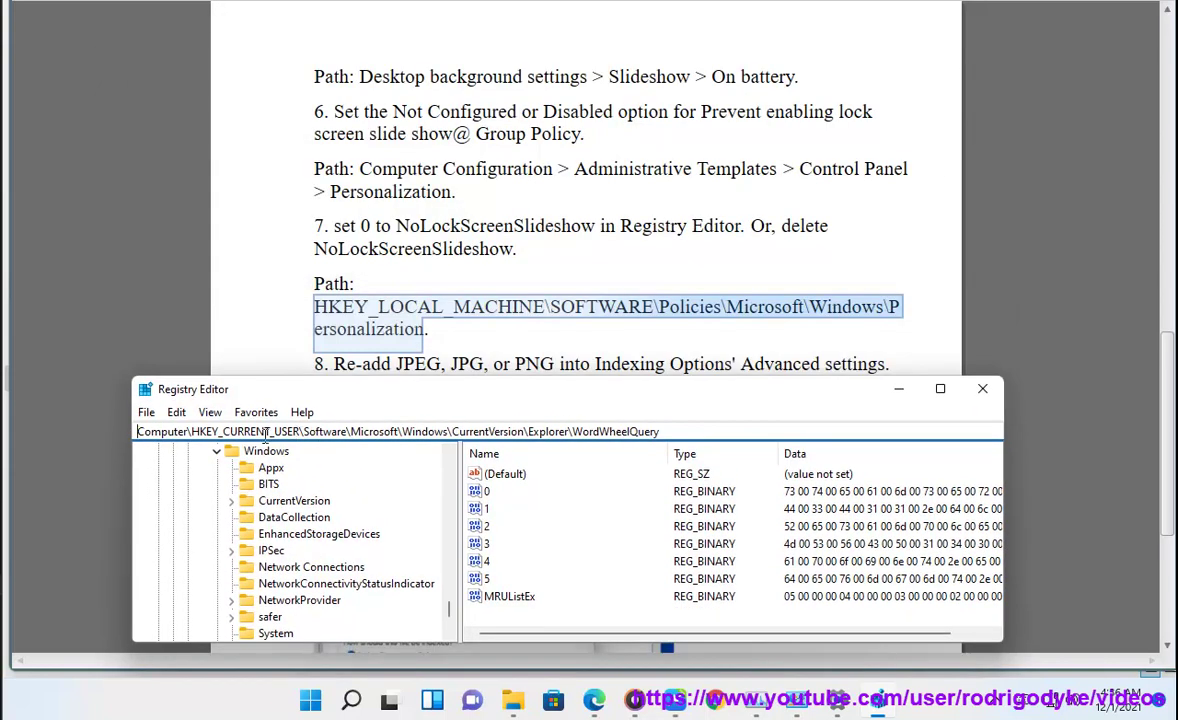
# Collapse the open branches and expand HKEY_LOCAL_MACHINE > SOFTWARE > Policies > Microsoft.
pyautogui.click(216, 451)
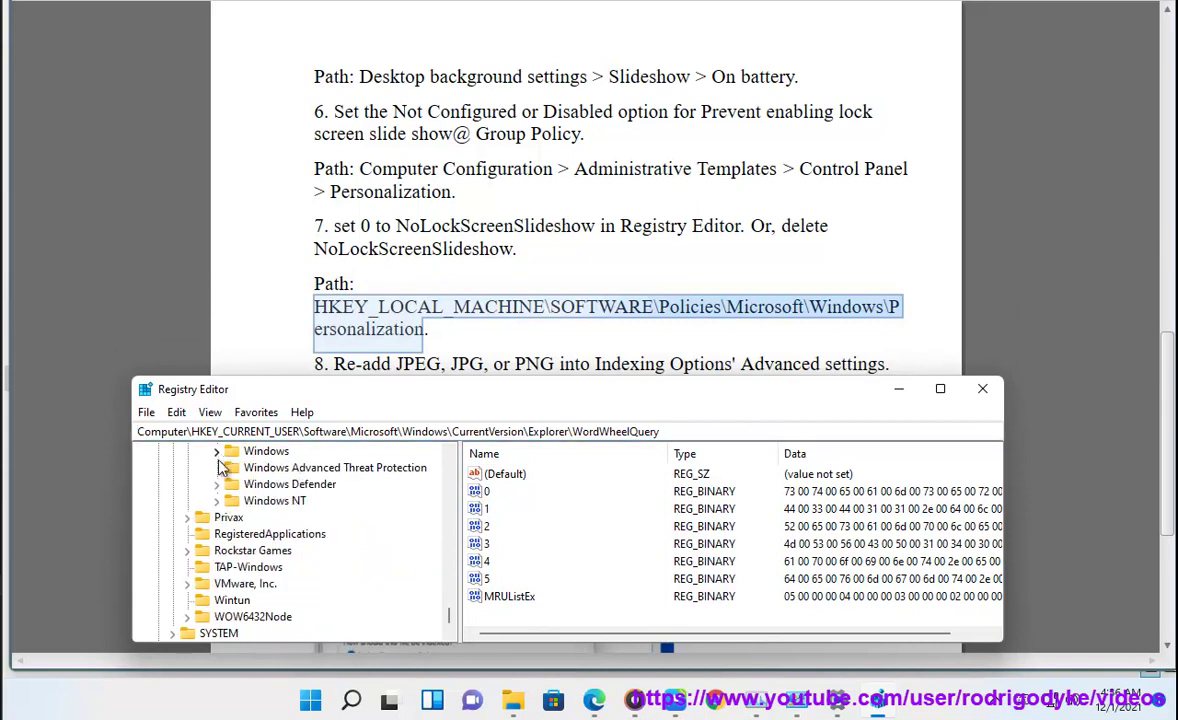
pyautogui.scroll(4, 427, 590)
pyautogui.moveTo(450, 615); pyautogui.dragTo(450, 465)
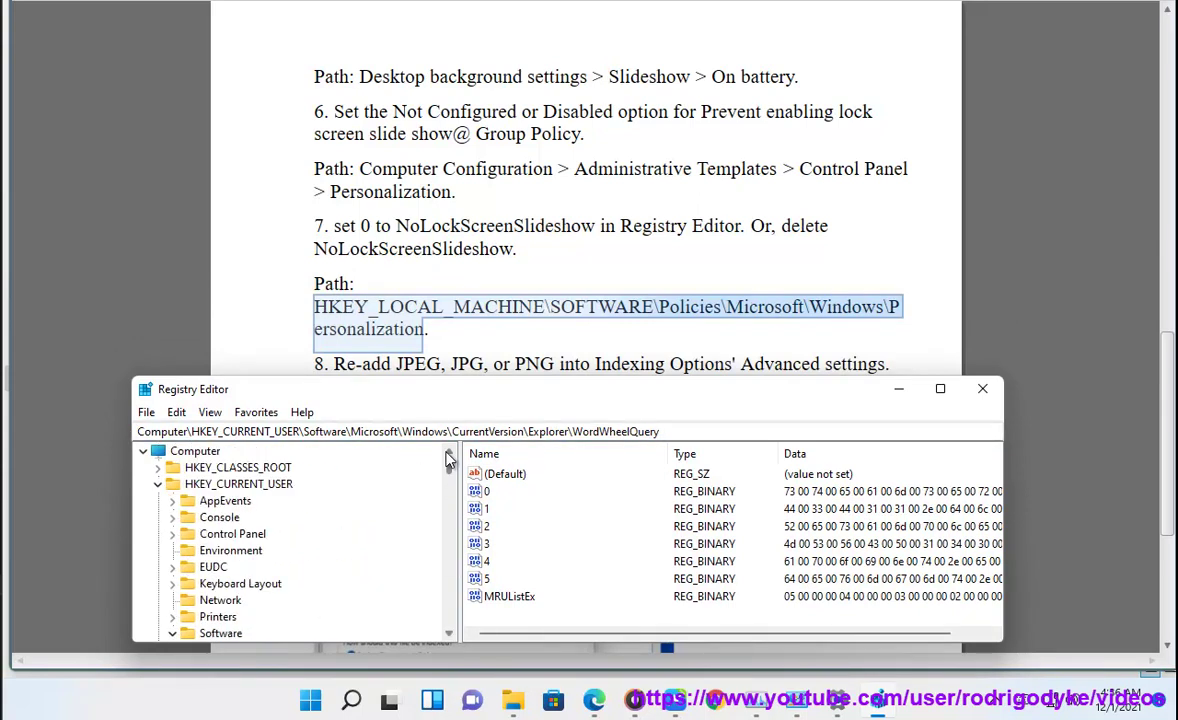
pyautogui.click(157, 484)
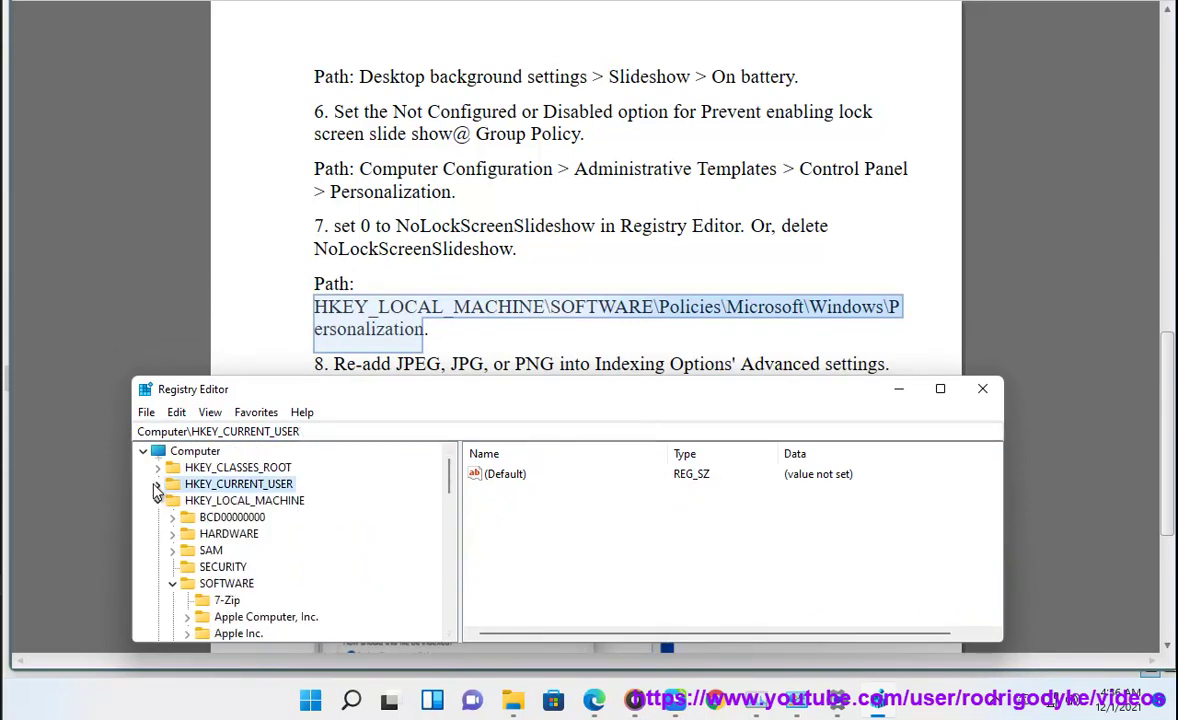
pyautogui.click(228, 503)
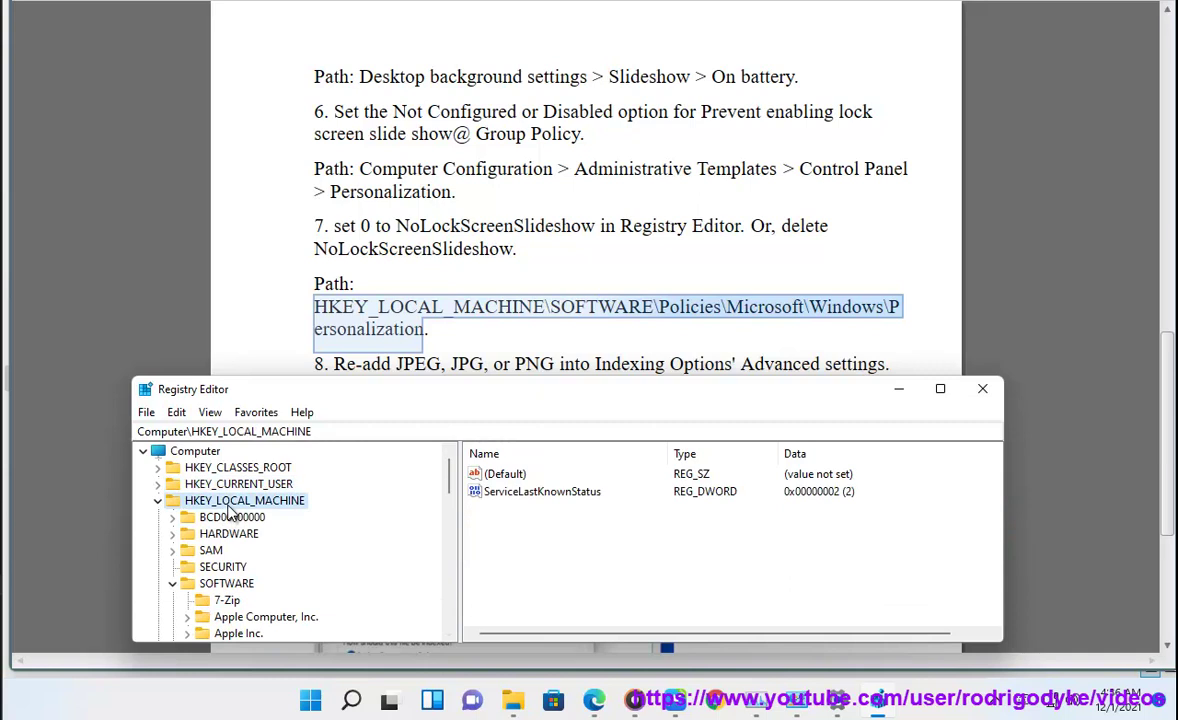
pyautogui.doubleClick(226, 585)
pyautogui.doubleClick(226, 585)
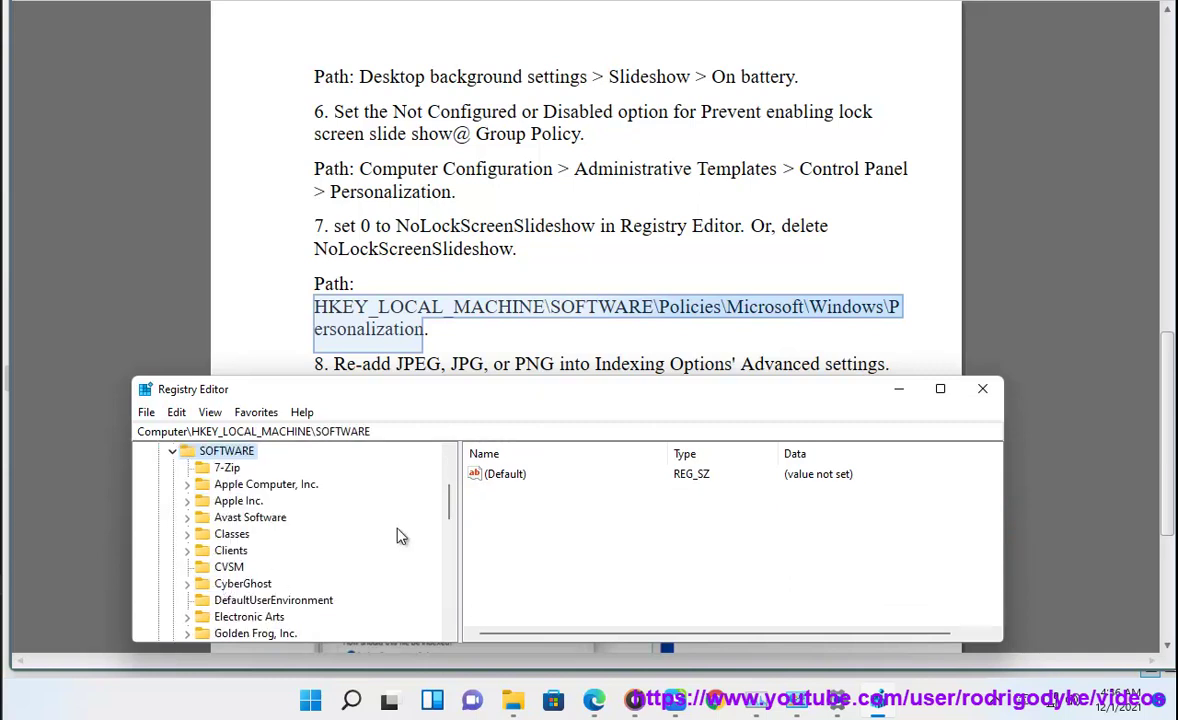
pyautogui.scroll(-5, 273, 560)
pyautogui.click(238, 585)
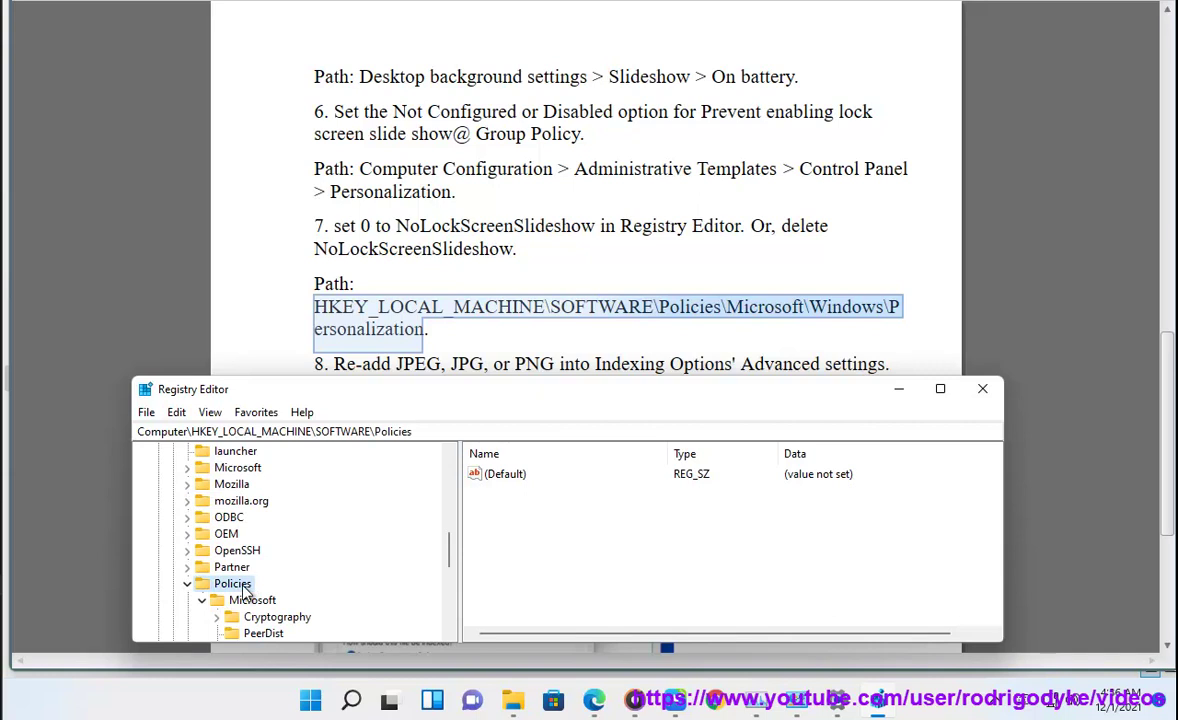
pyautogui.click(254, 602)
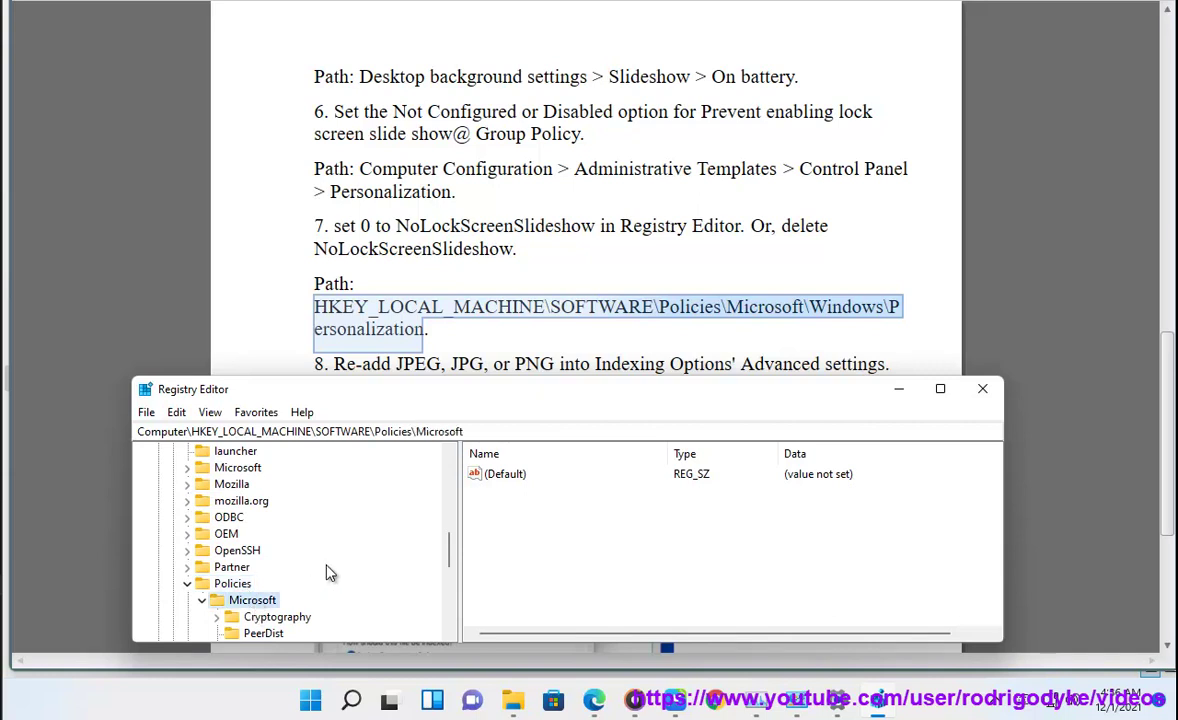
pyautogui.scroll(-3, 325, 575)
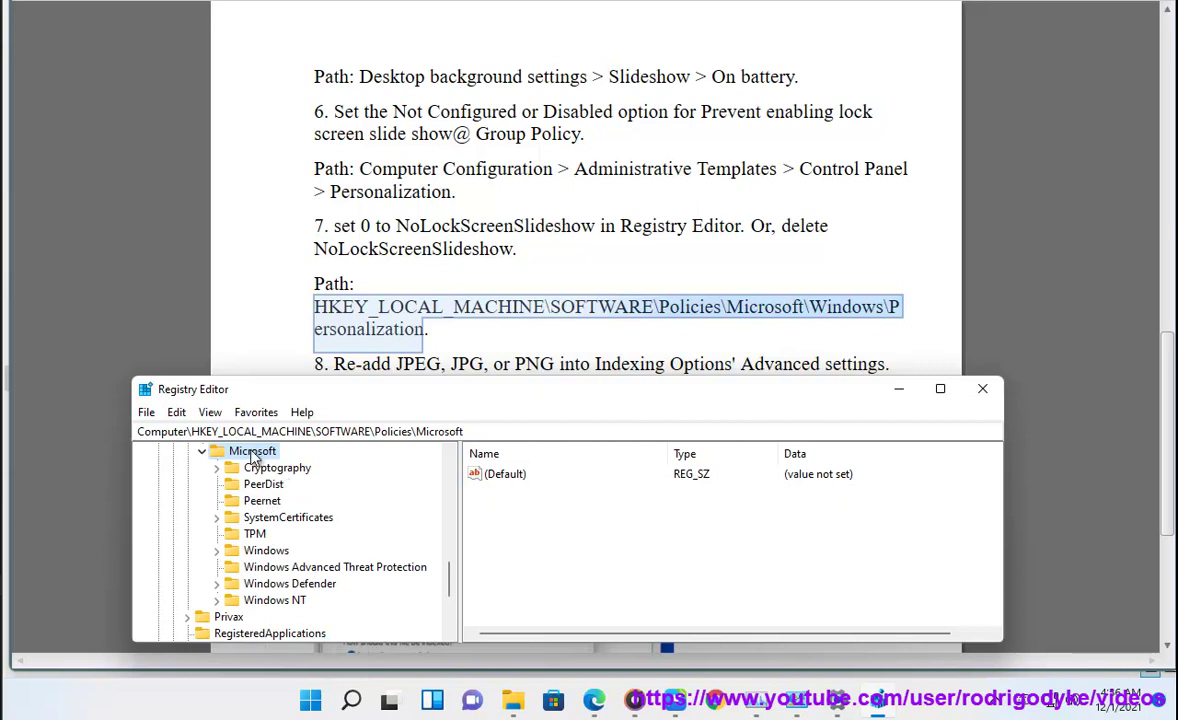
# Expand the Windows key under Policies\Microsoft and check it has no Personalization subkey.
pyautogui.doubleClick(266, 550)
pyautogui.scroll(-3, 305, 553)
pyautogui.scroll(1, 296, 549)
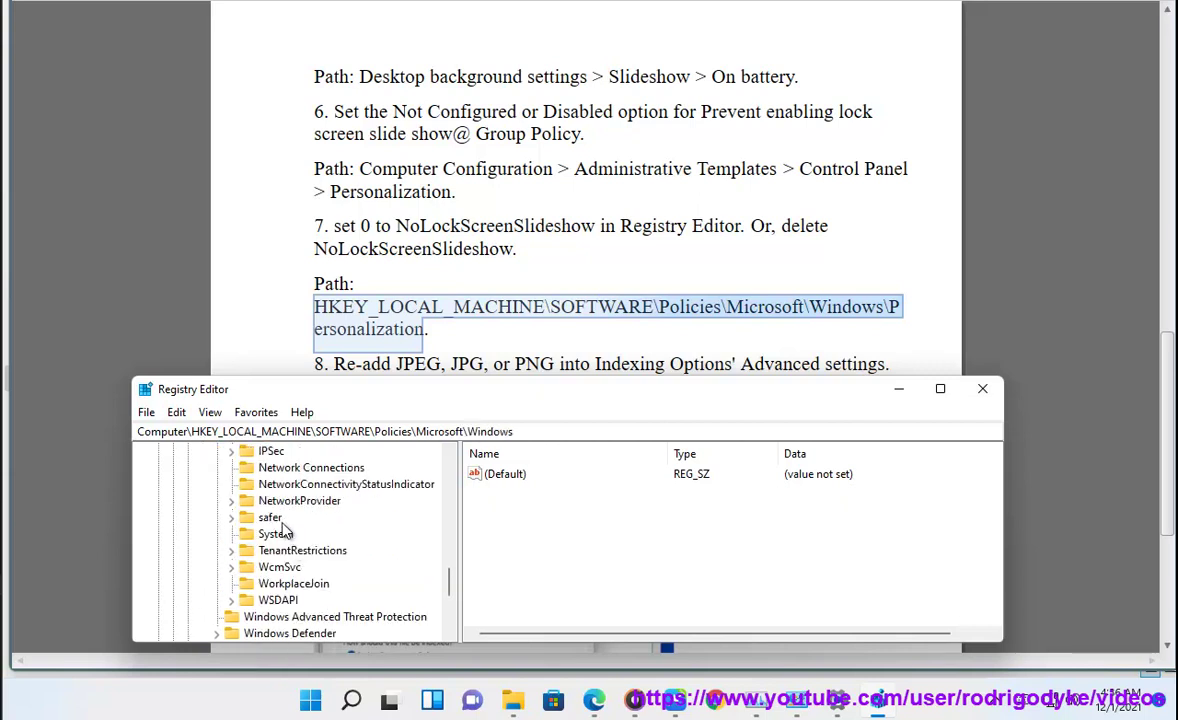
pyautogui.scroll(1, 300, 565)
pyautogui.scroll(1, 297, 535)
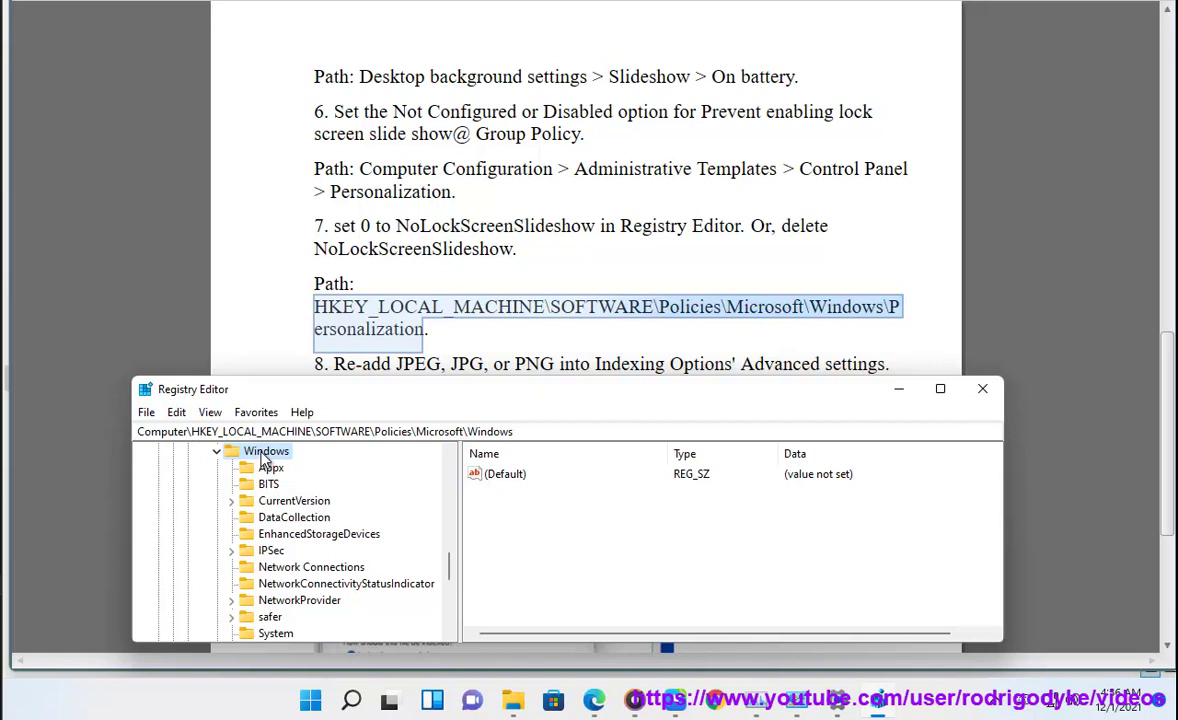
pyautogui.scroll(-1, 292, 472)
pyautogui.scroll(1, 312, 590)
pyautogui.scroll(-2, 314, 591)
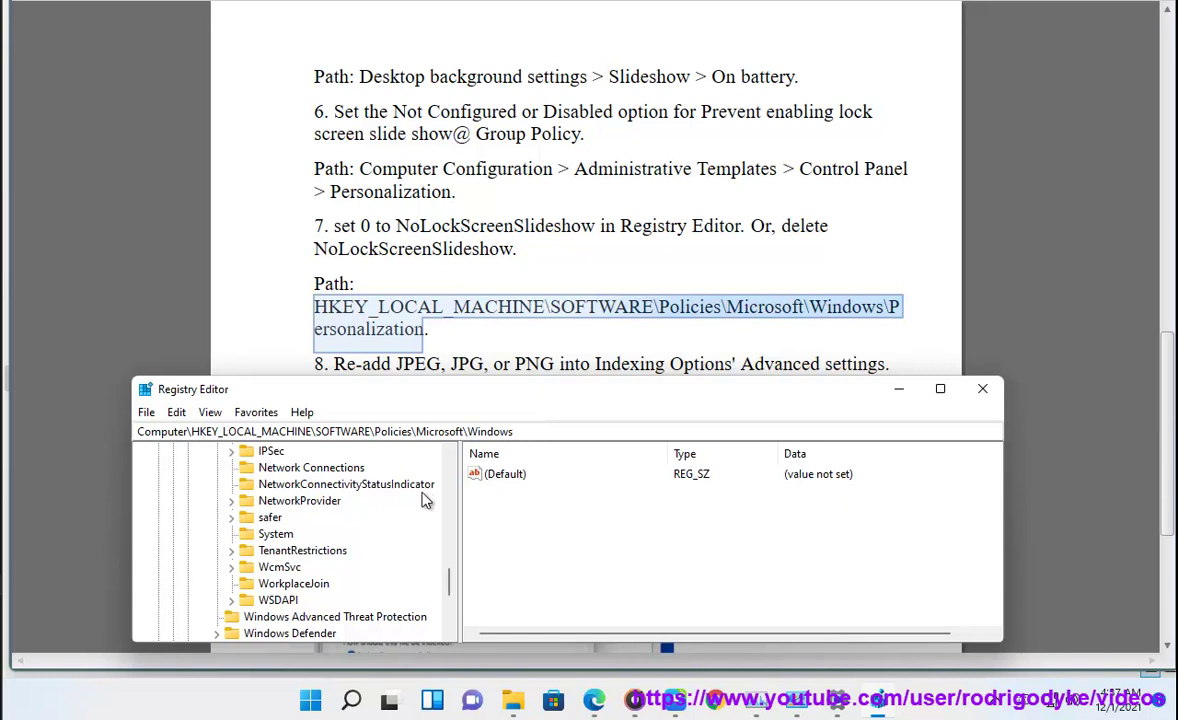
pyautogui.scroll(1, 282, 543)
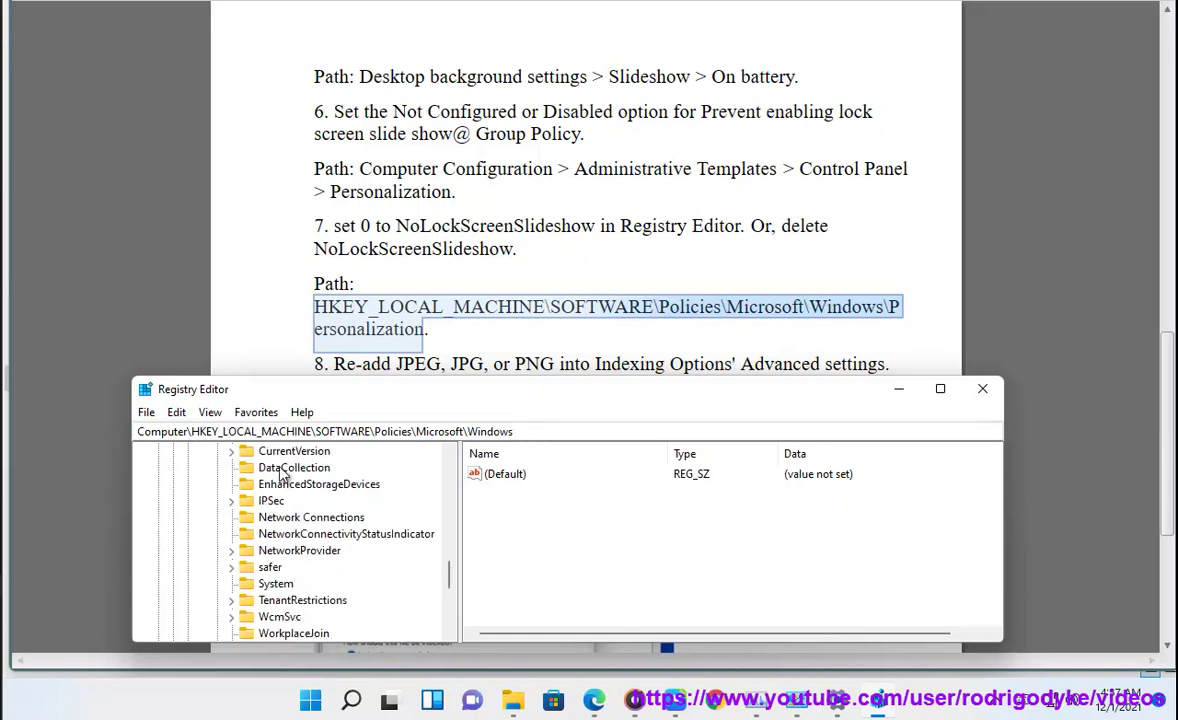
# Copy the word Personalization from the instructions document.
pyautogui.click(411, 329)
pyautogui.doubleClick(396, 333)
pyautogui.hotkey('ctrl', 'c')
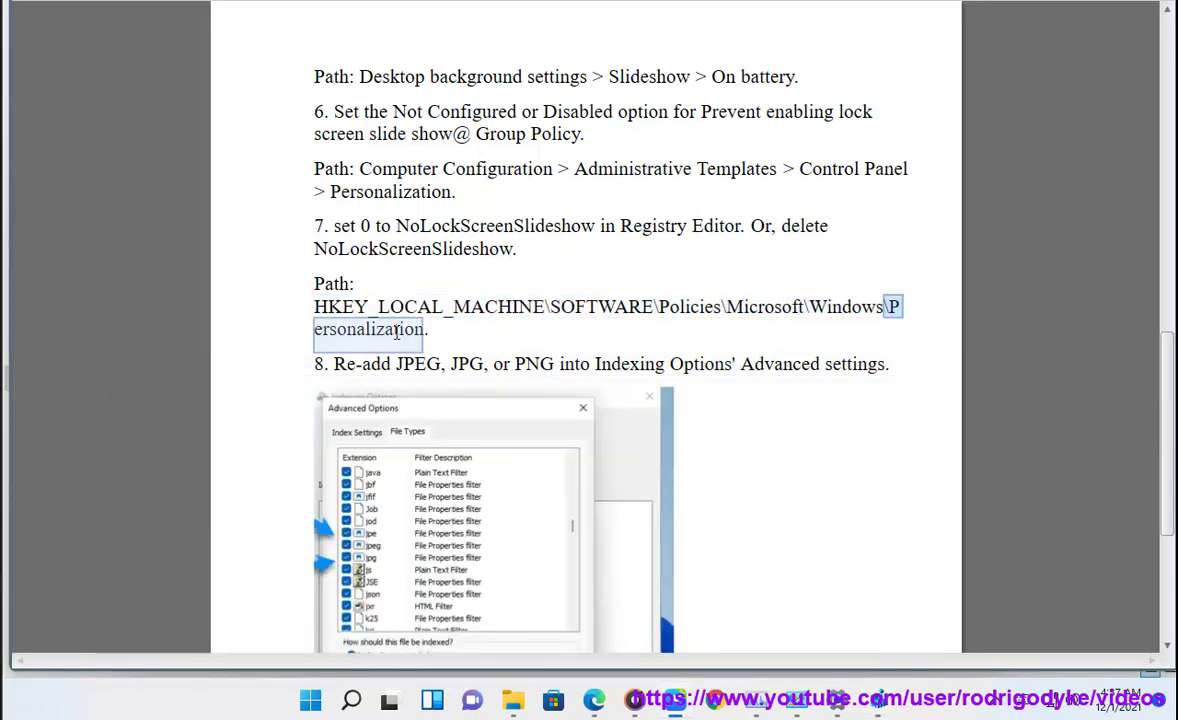
pyautogui.click(884, 705)
# Add a new key named Personalization under the Windows policies key.
pyautogui.scroll(2, 270, 488)
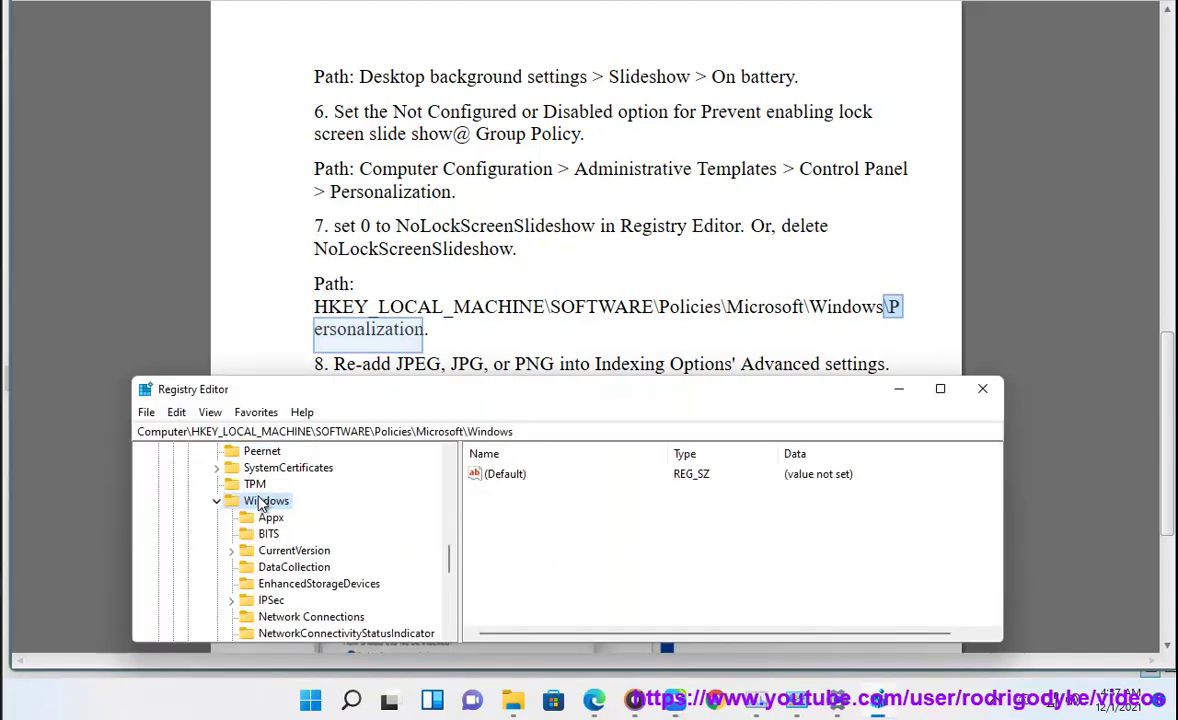
pyautogui.rightClick(260, 503)
pyautogui.moveTo(305, 315)
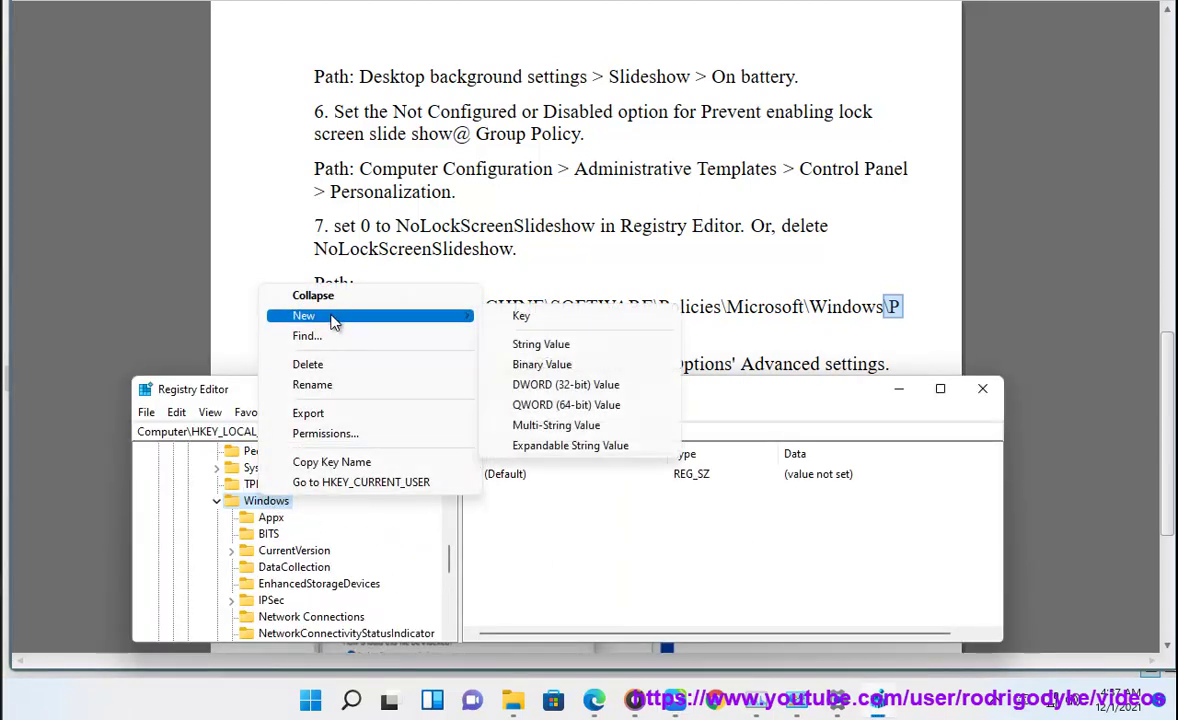
pyautogui.click(500, 316)
pyautogui.hotkey('ctrl', 'v')
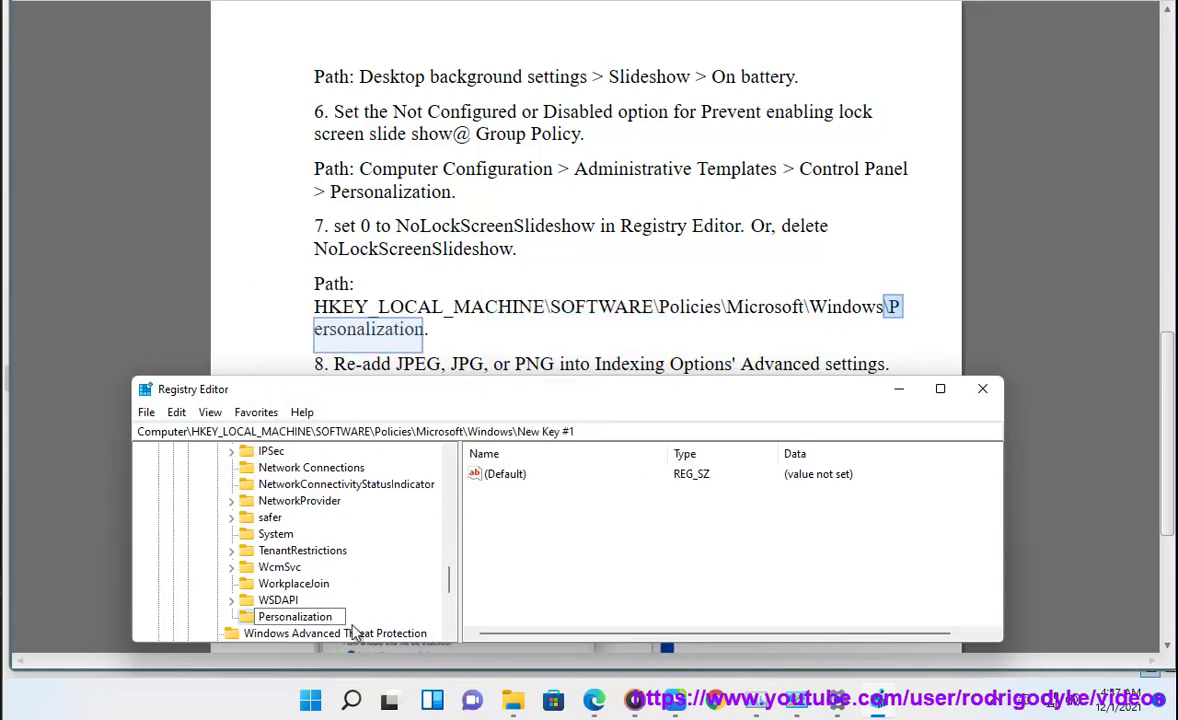
pyautogui.press('Return')
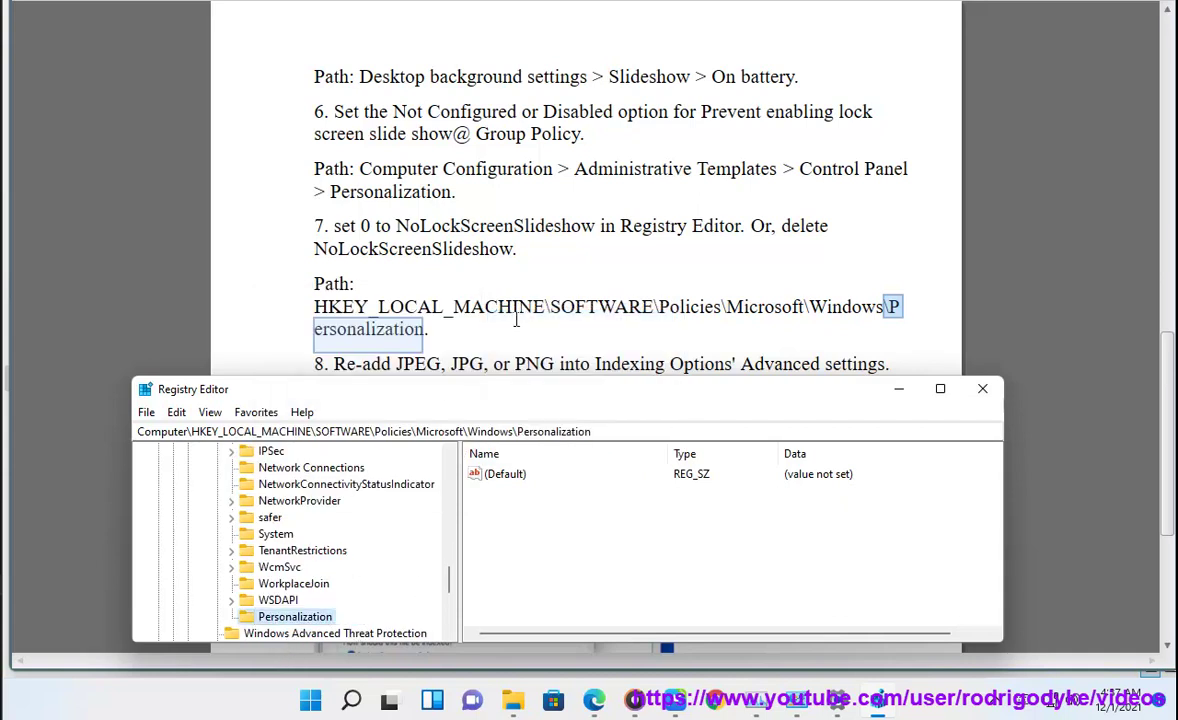
pyautogui.click(476, 210)
# Add a 32-bit DWORD named NoLockScreenSlideshow with value 0 to the Personalization key.
pyautogui.doubleClick(476, 222)
pyautogui.hotkey('ctrl', 'c')
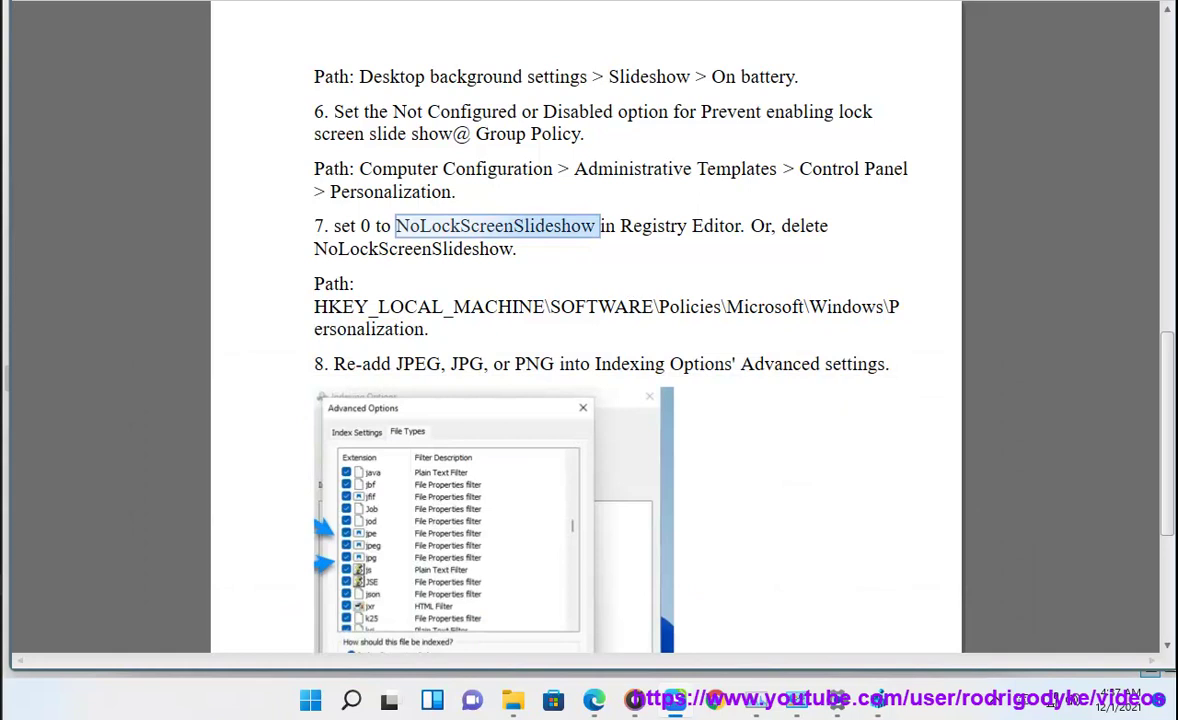
pyautogui.click(879, 705)
pyautogui.rightClick(511, 549)
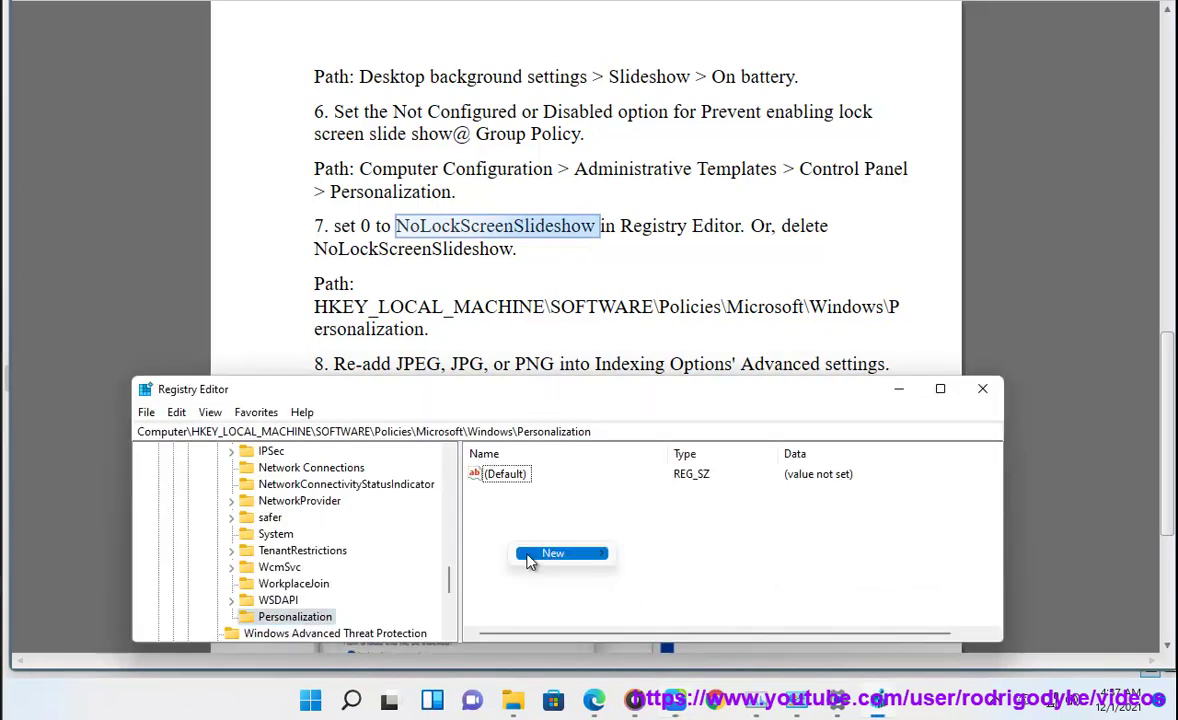
pyautogui.moveTo(550, 553)
pyautogui.click(645, 622)
pyautogui.hotkey('ctrl', 'v')
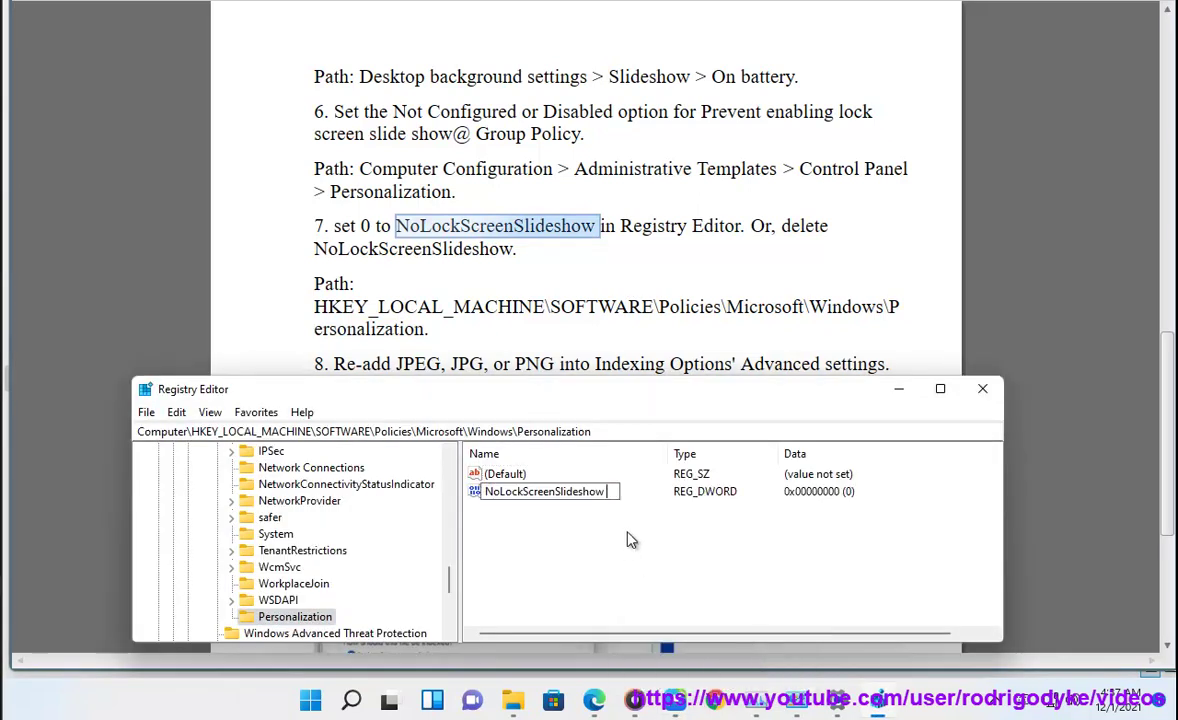
pyautogui.press('Return')
pyautogui.press('Return')
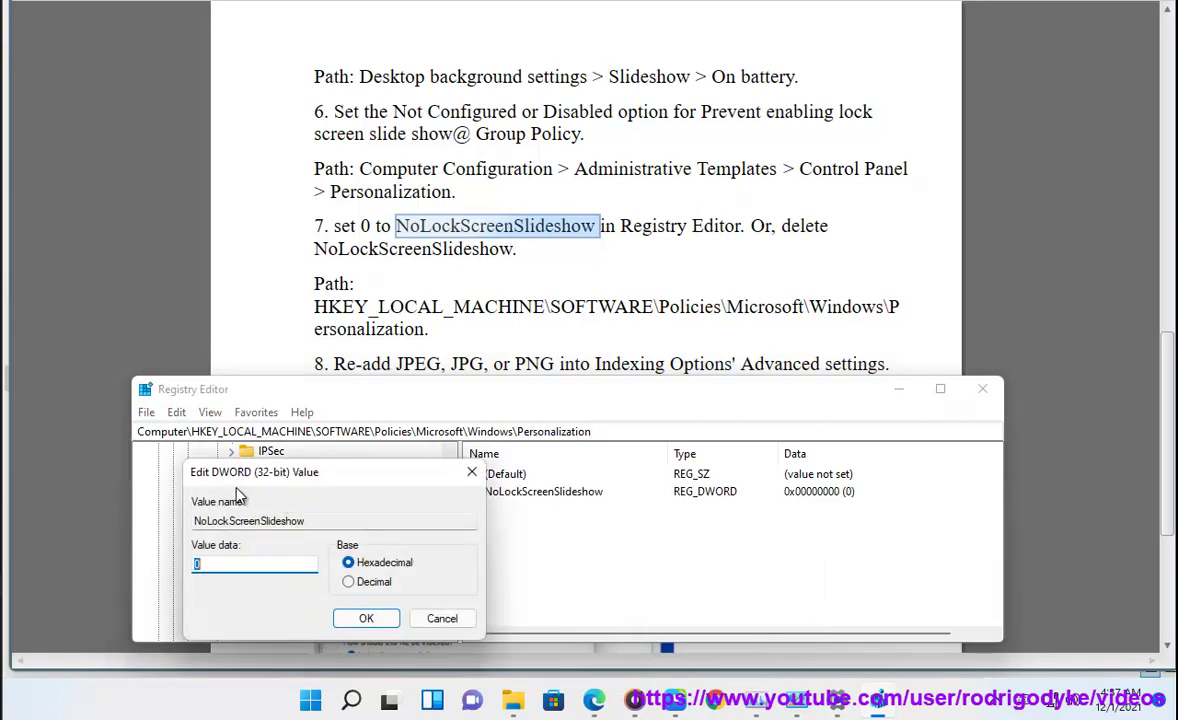
pyautogui.click(365, 617)
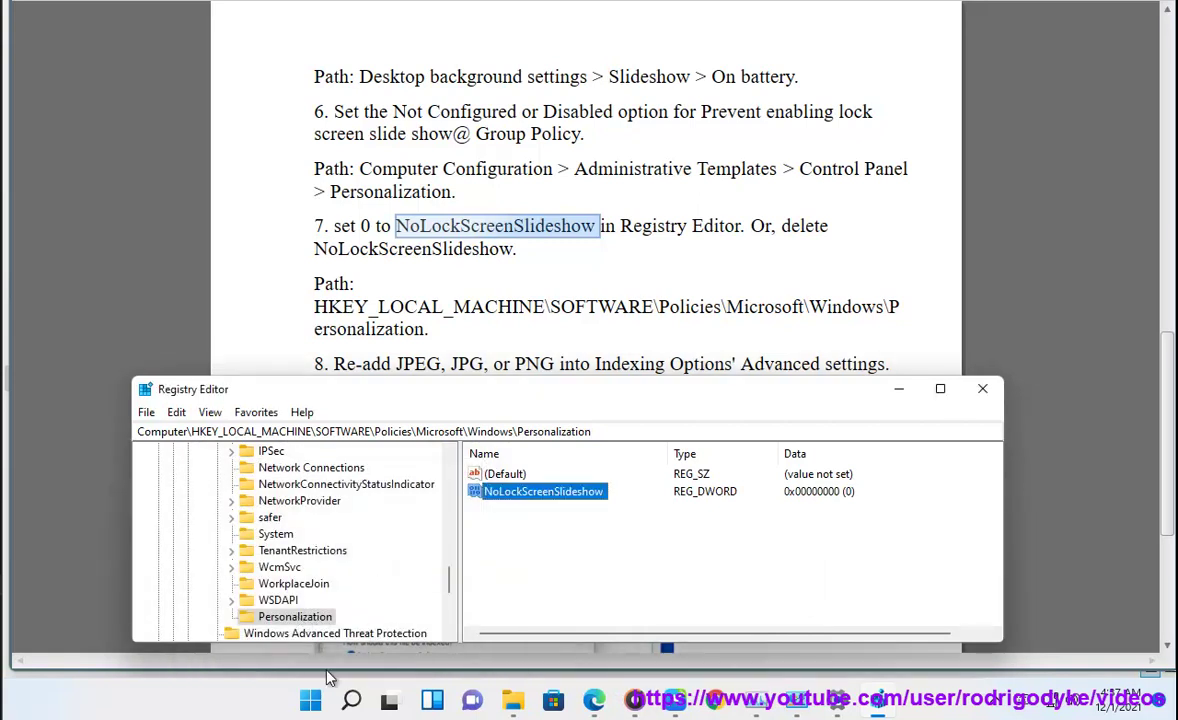
pyautogui.click(311, 701)
# Dismiss the Start menu, delete the Personalization key and close Registry Editor.
pyautogui.click(821, 637)
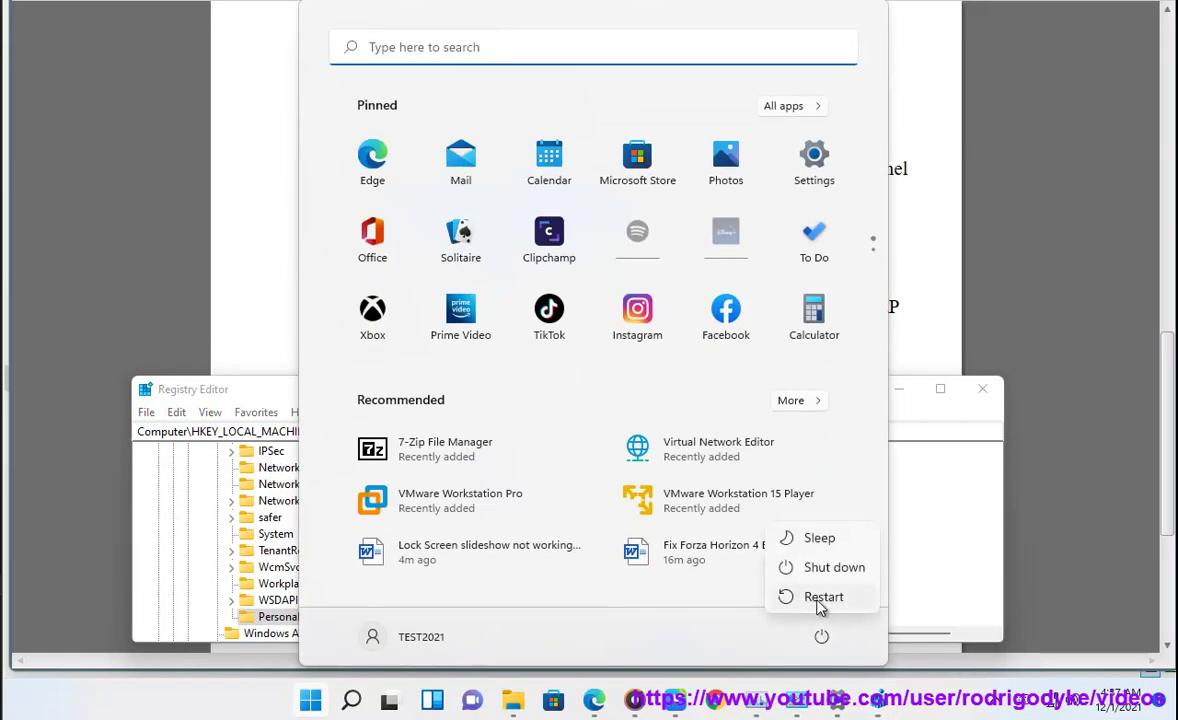
pyautogui.press('Escape')
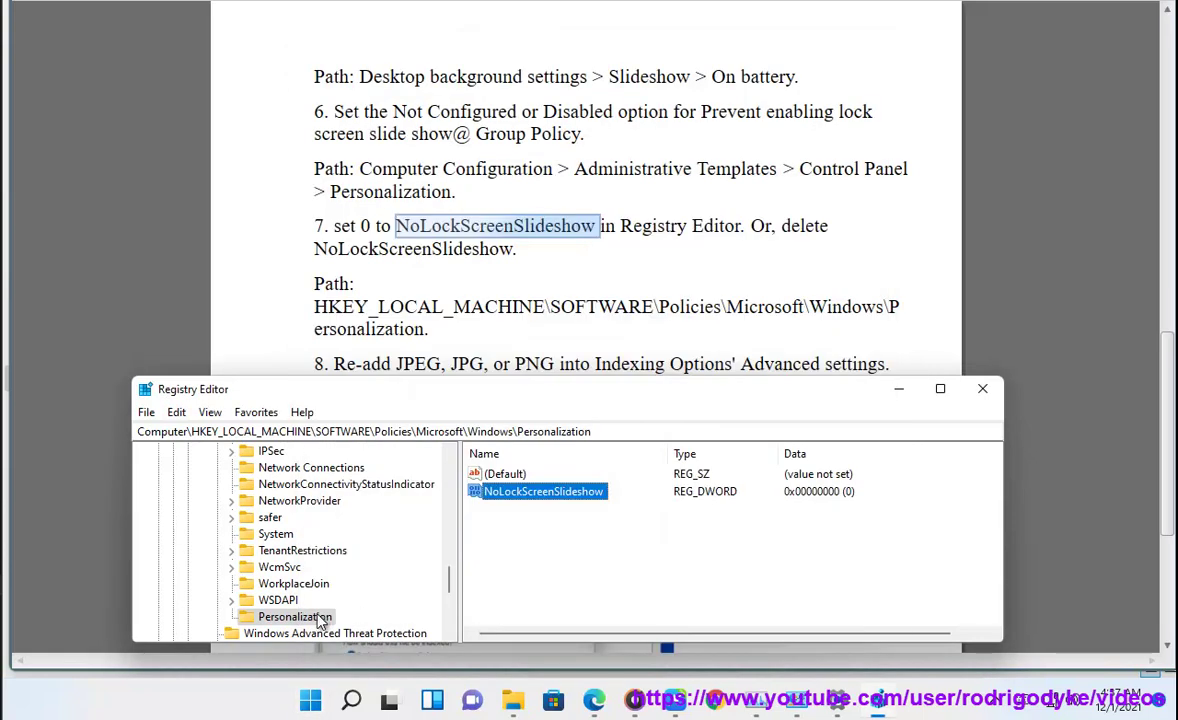
pyautogui.press('Delete')
pyautogui.press('Return')
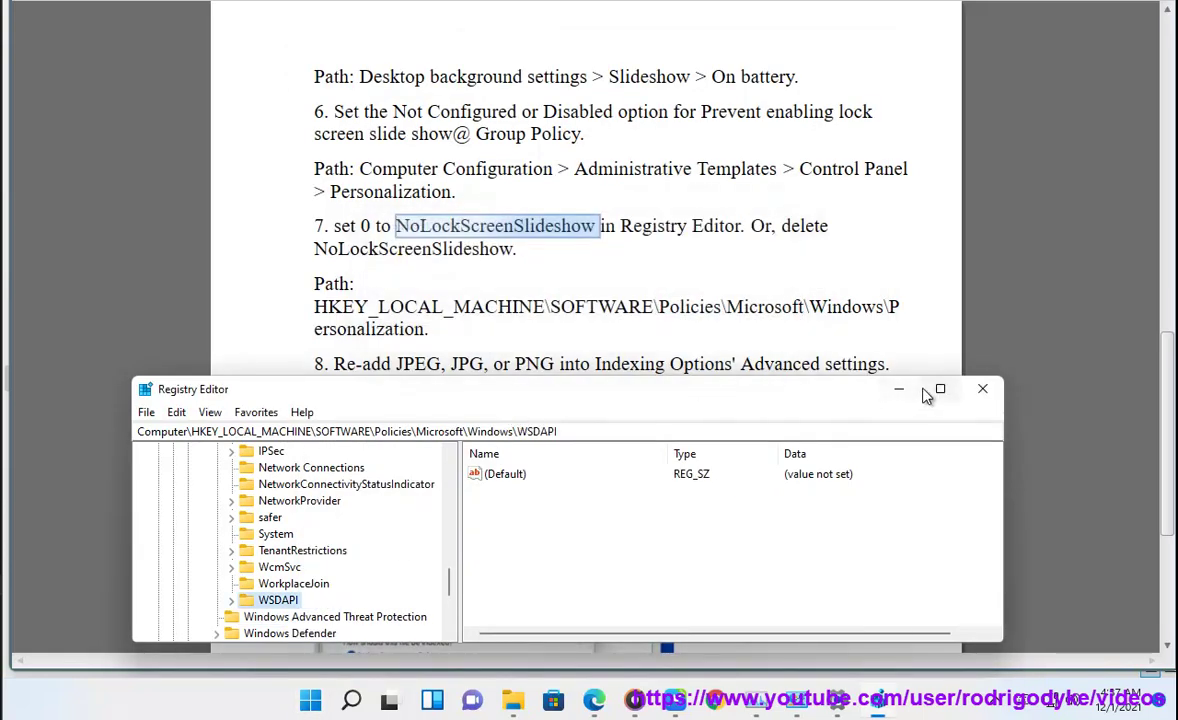
pyautogui.click(986, 399)
# Highlight the Indexing Options instruction in step 8 of the guide, then return to Control Panel.
pyautogui.click(562, 364)
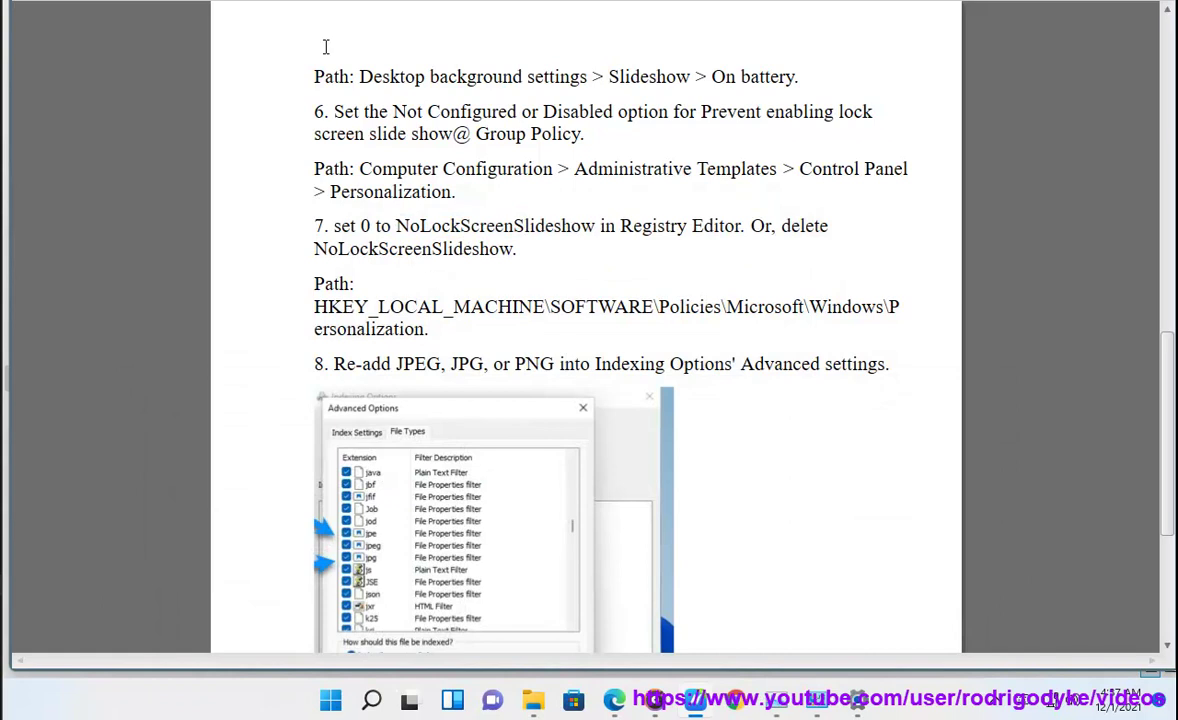
pyautogui.moveTo(893, 370); pyautogui.dragTo(578, 372)
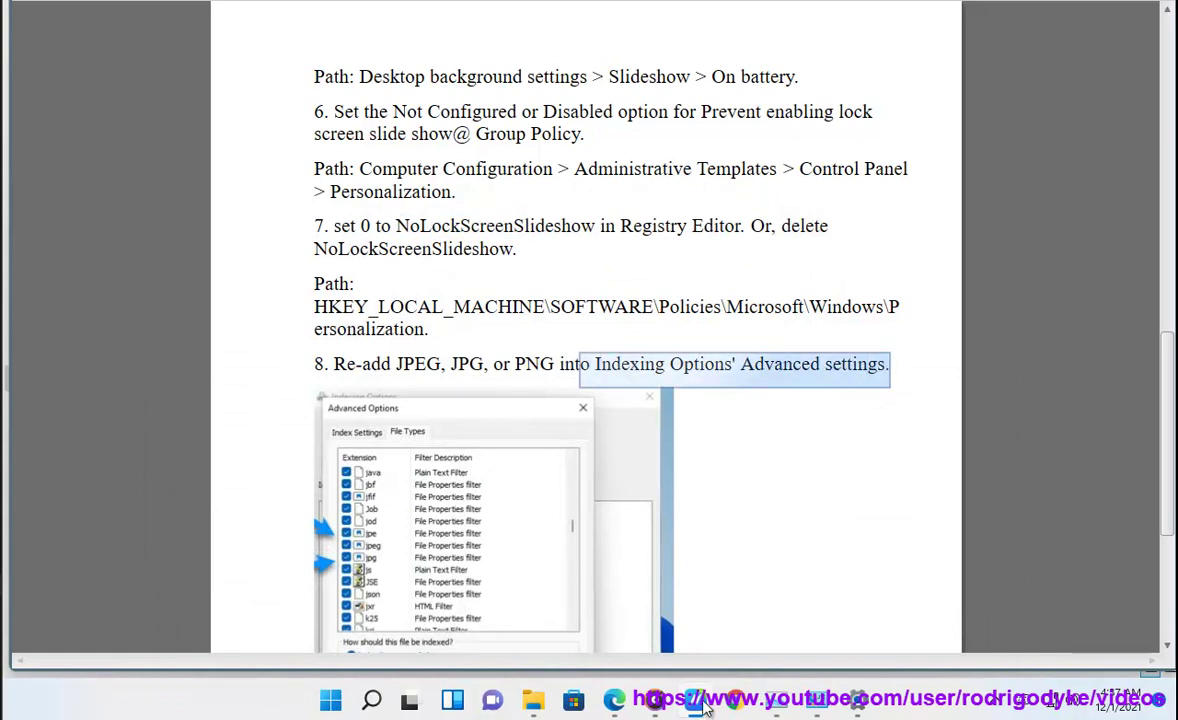
pyautogui.click(817, 705)
# Find Indexing Options via an INDEX search, close Control Panel, and open its Advanced settings.
pyautogui.click(295, 101)
pyautogui.click(975, 100)
pyautogui.write('INDEX')
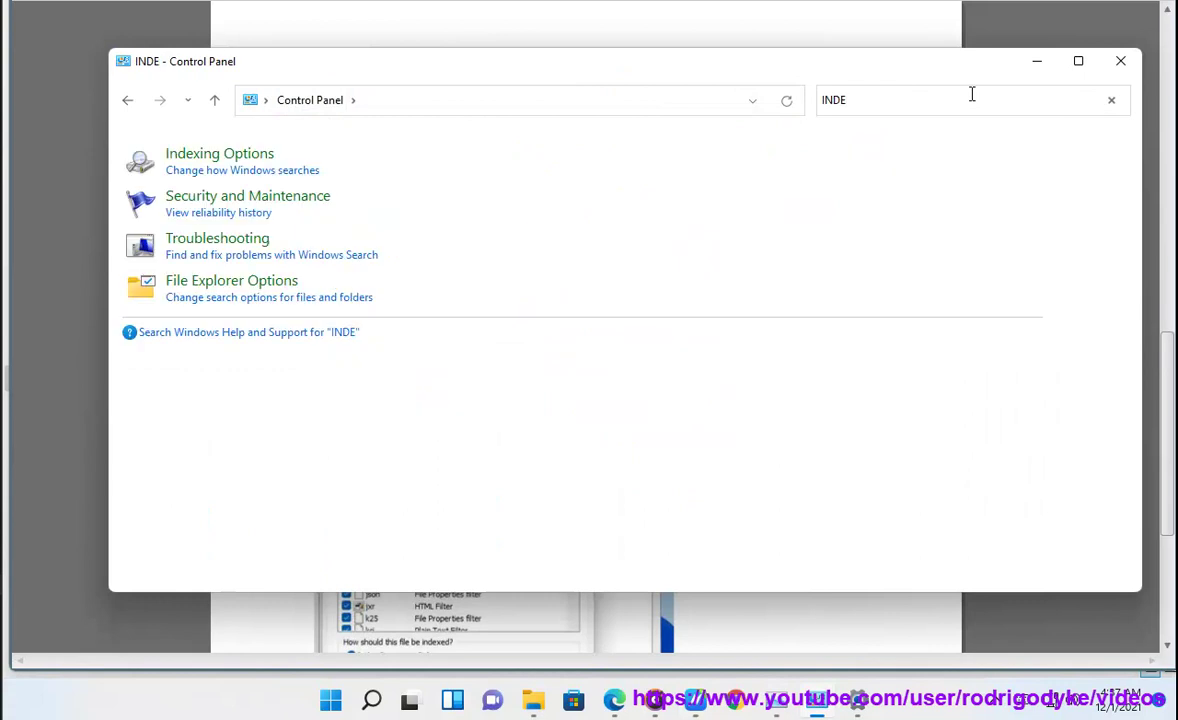
pyautogui.click(233, 166)
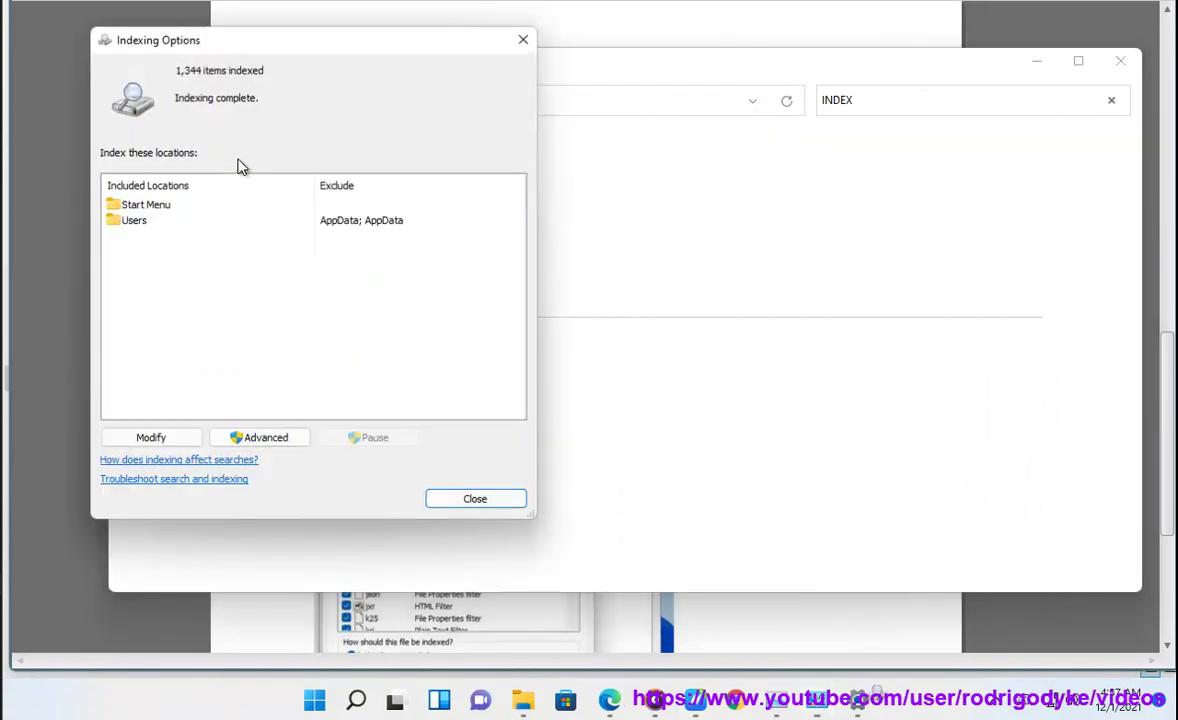
pyautogui.click(1120, 63)
pyautogui.click(1120, 63)
pyautogui.moveTo(237, 51); pyautogui.dragTo(695, 66)
pyautogui.click(697, 462)
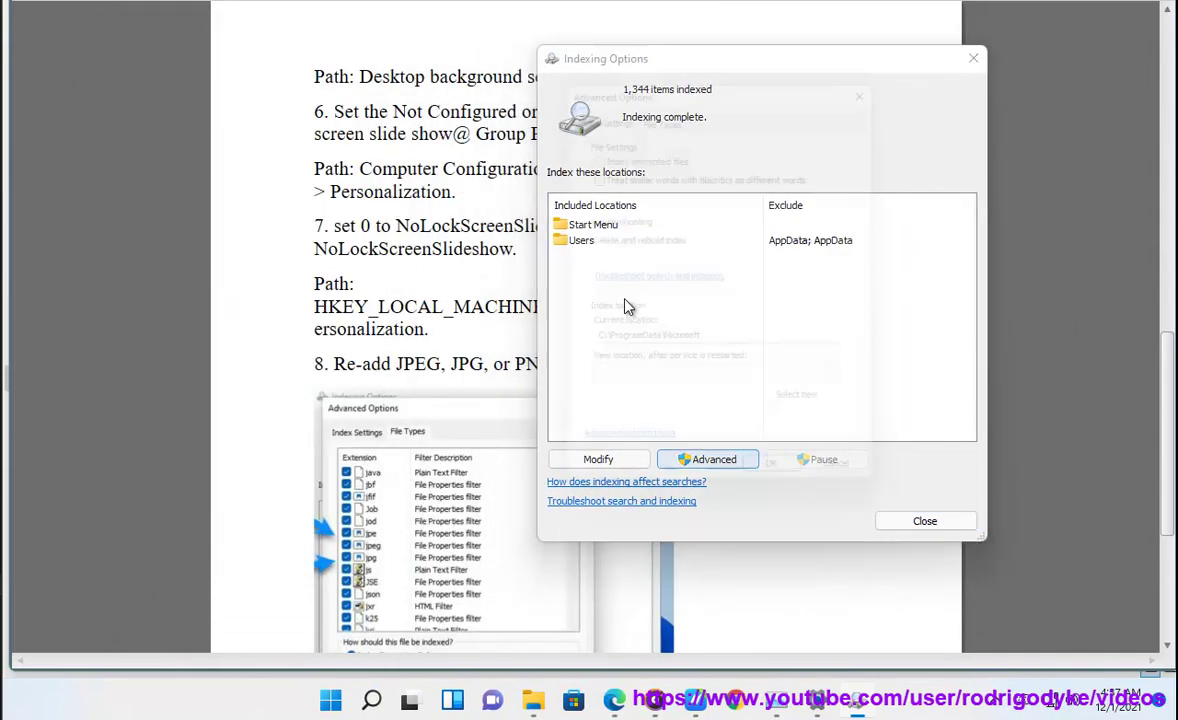
# In the File Types list, jump to the j extensions to check jpeg and jpg are ticked.
pyautogui.click(651, 106)
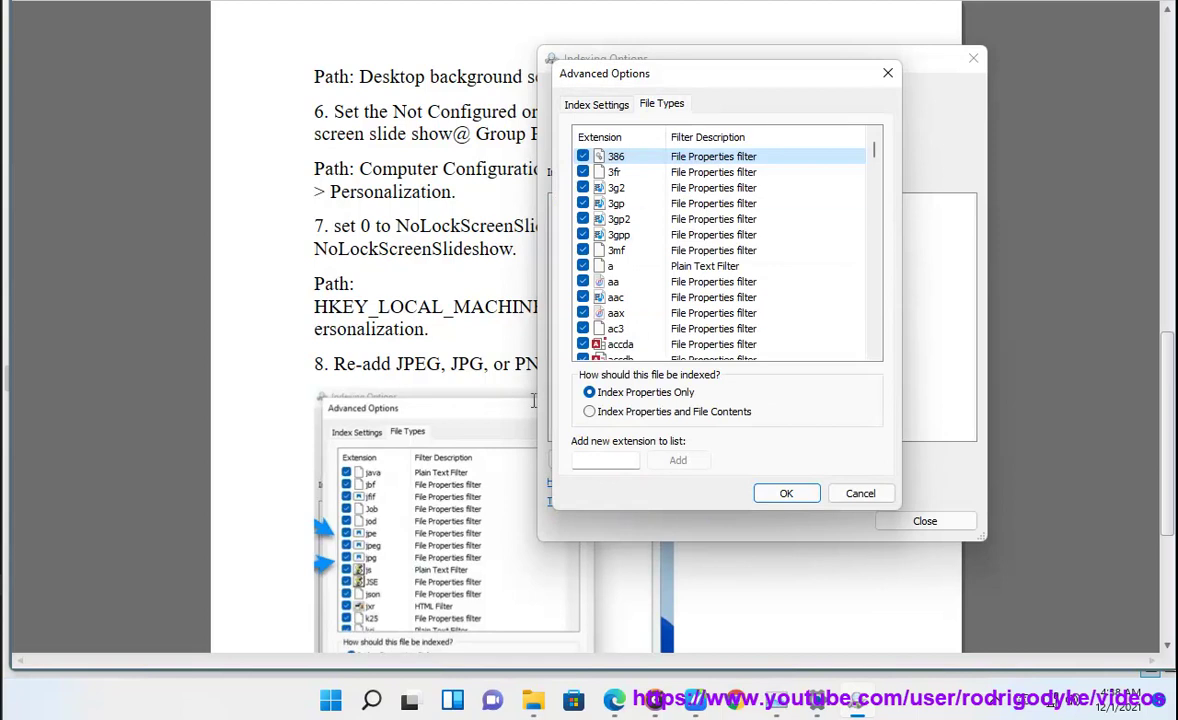
pyautogui.scroll(-4, 635, 290)
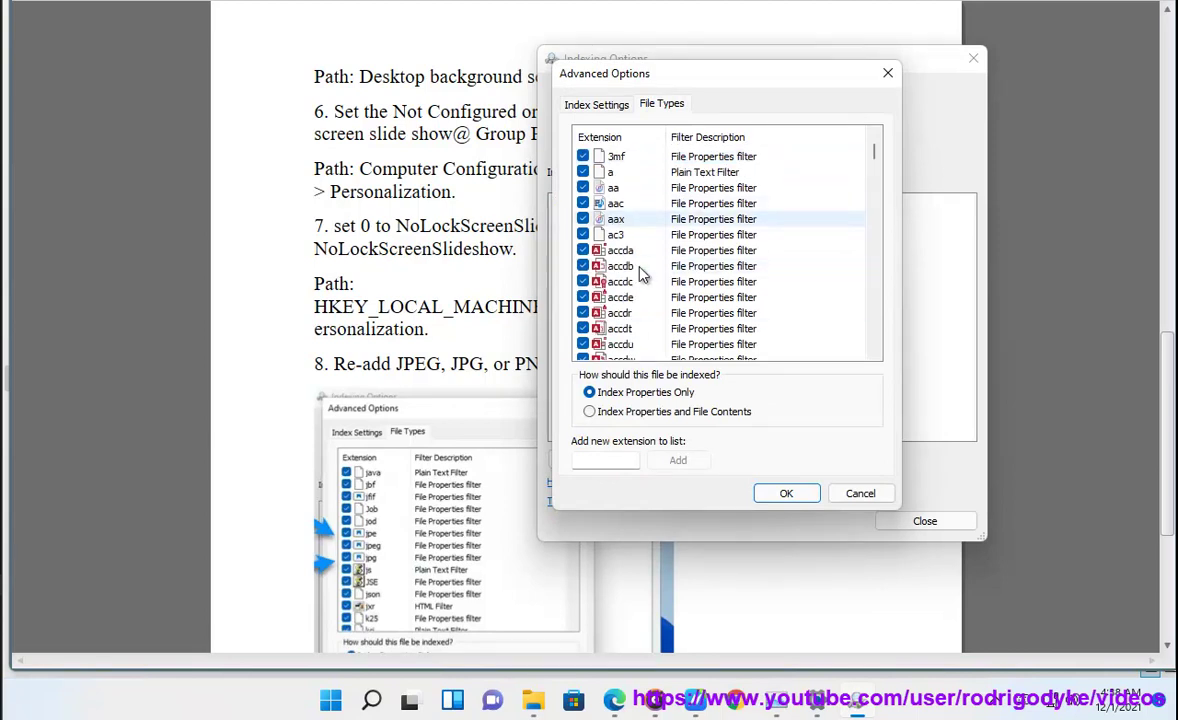
pyautogui.click(650, 298)
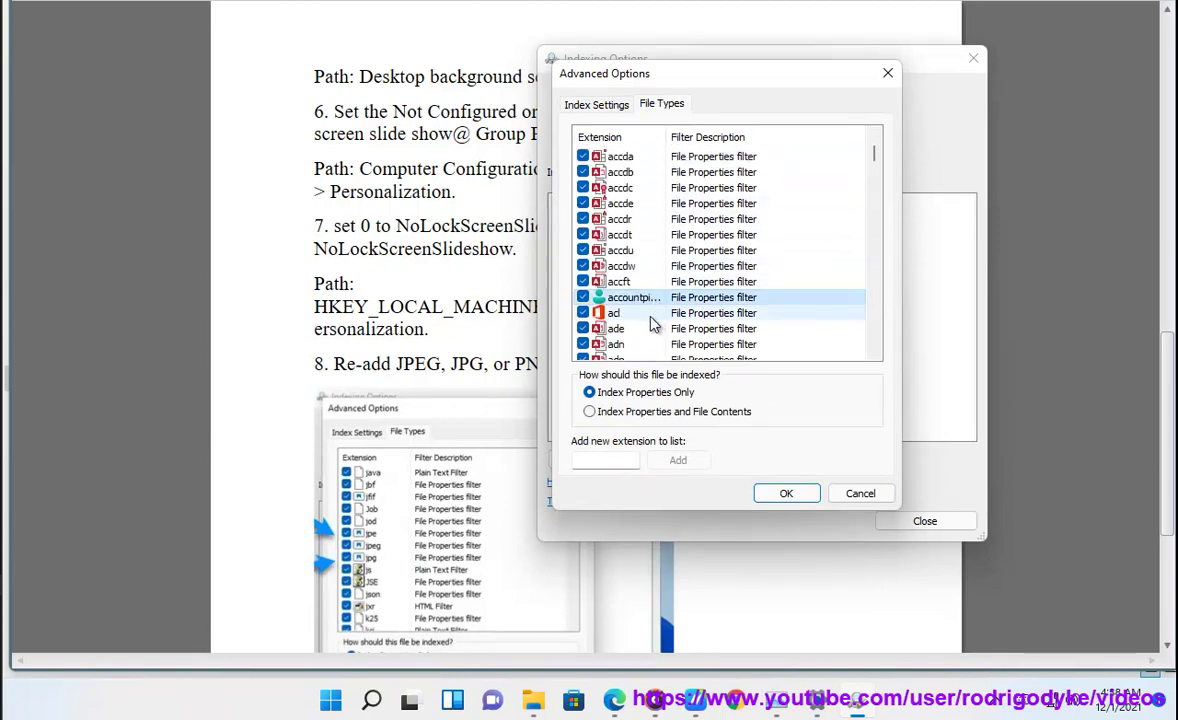
pyautogui.press('j')
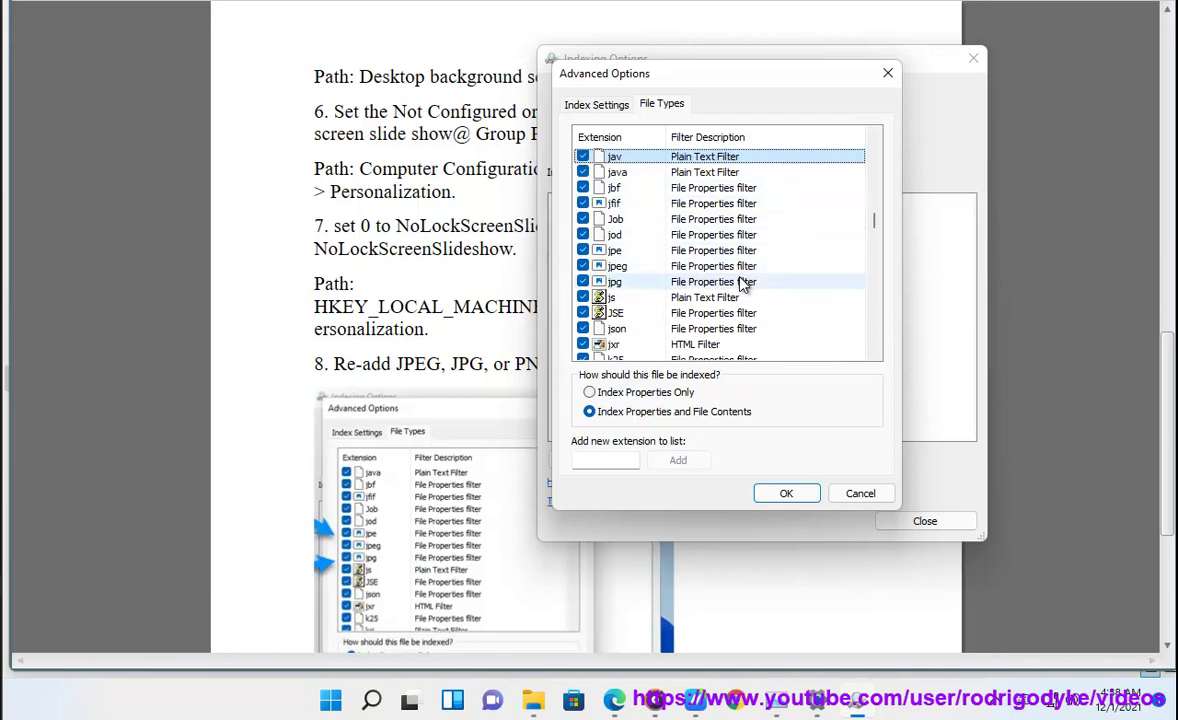
pyautogui.moveTo(688, 84); pyautogui.dragTo(846, 120)
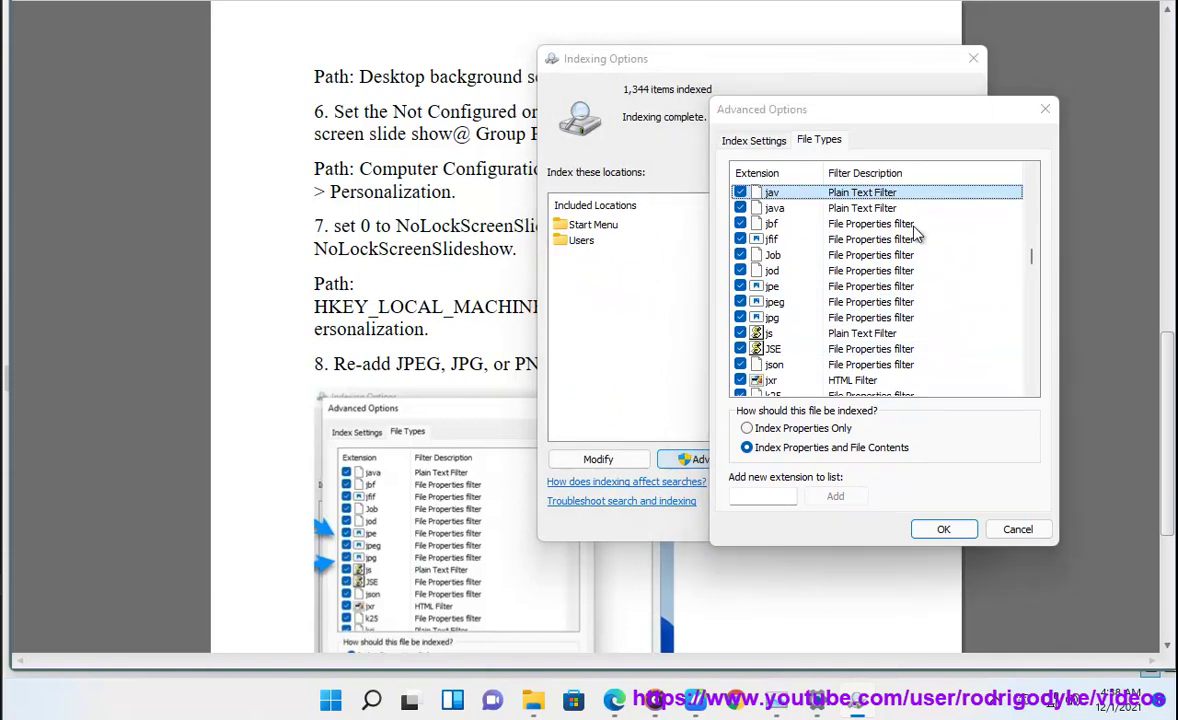
# Recheck the image types in step 8, confirm png is ticked, and cancel Advanced Options.
pyautogui.click(440, 362)
pyautogui.moveTo(396, 364); pyautogui.dragTo(546, 368)
pyautogui.click(860, 706)
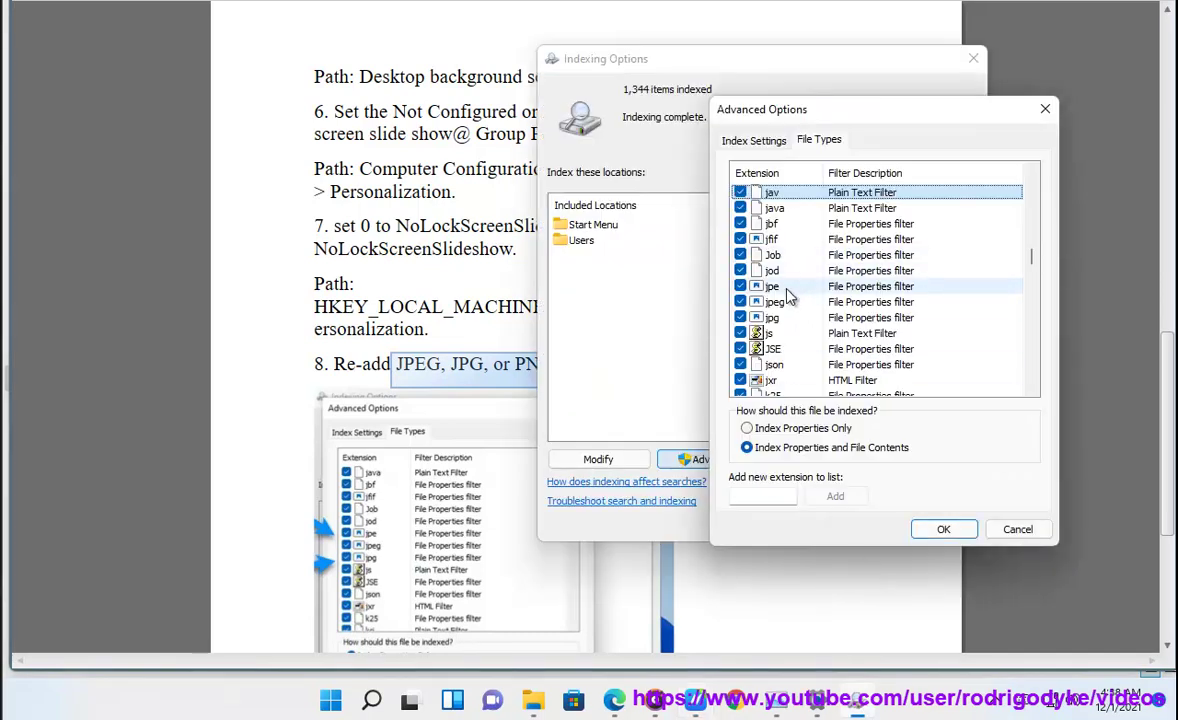
pyautogui.scroll(-2, 770, 312)
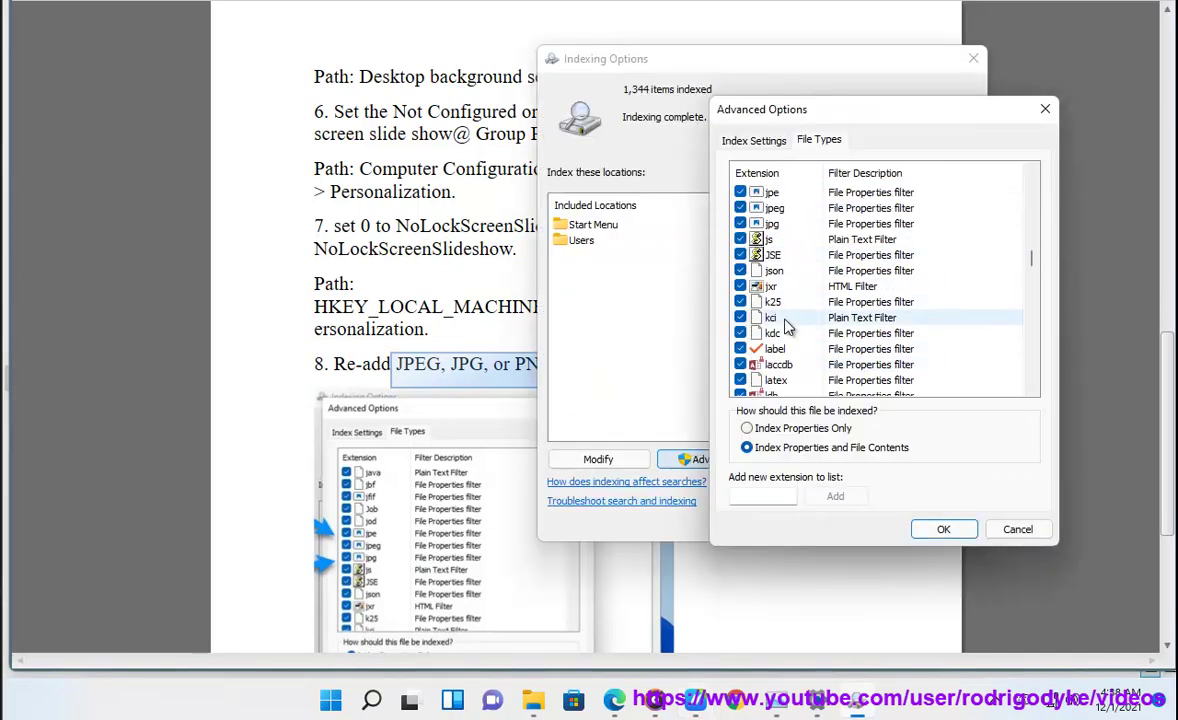
pyautogui.press('p')
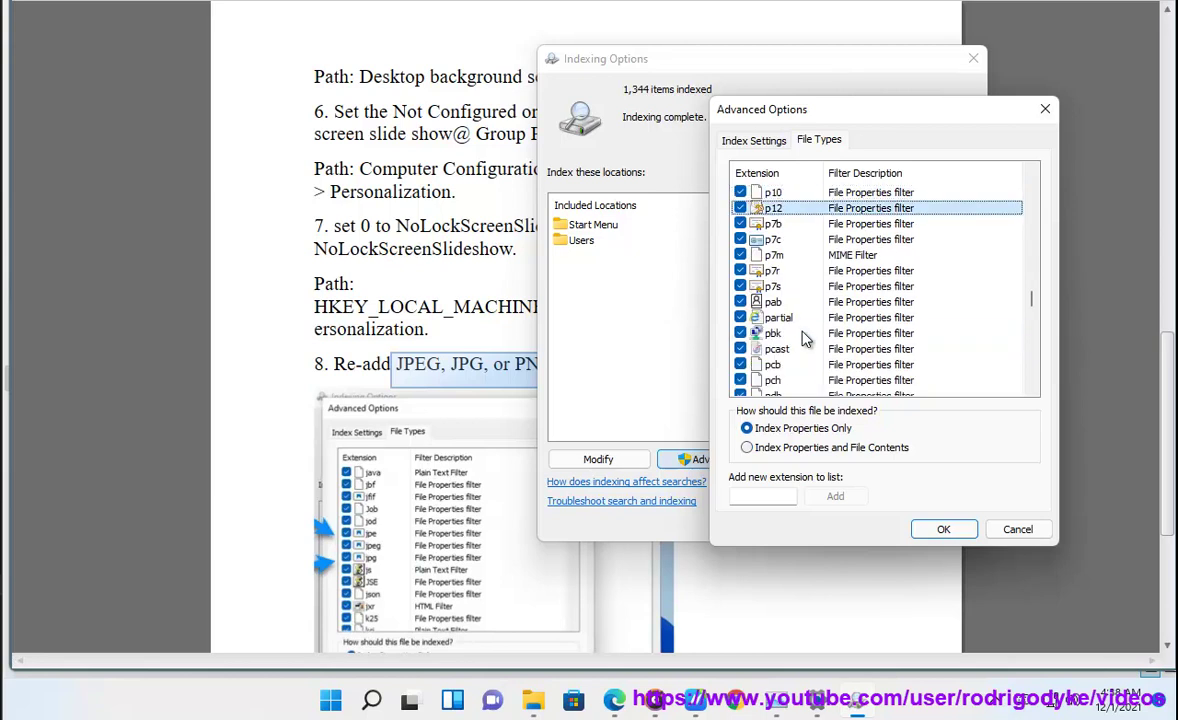
pyautogui.scroll(-3, 806, 350)
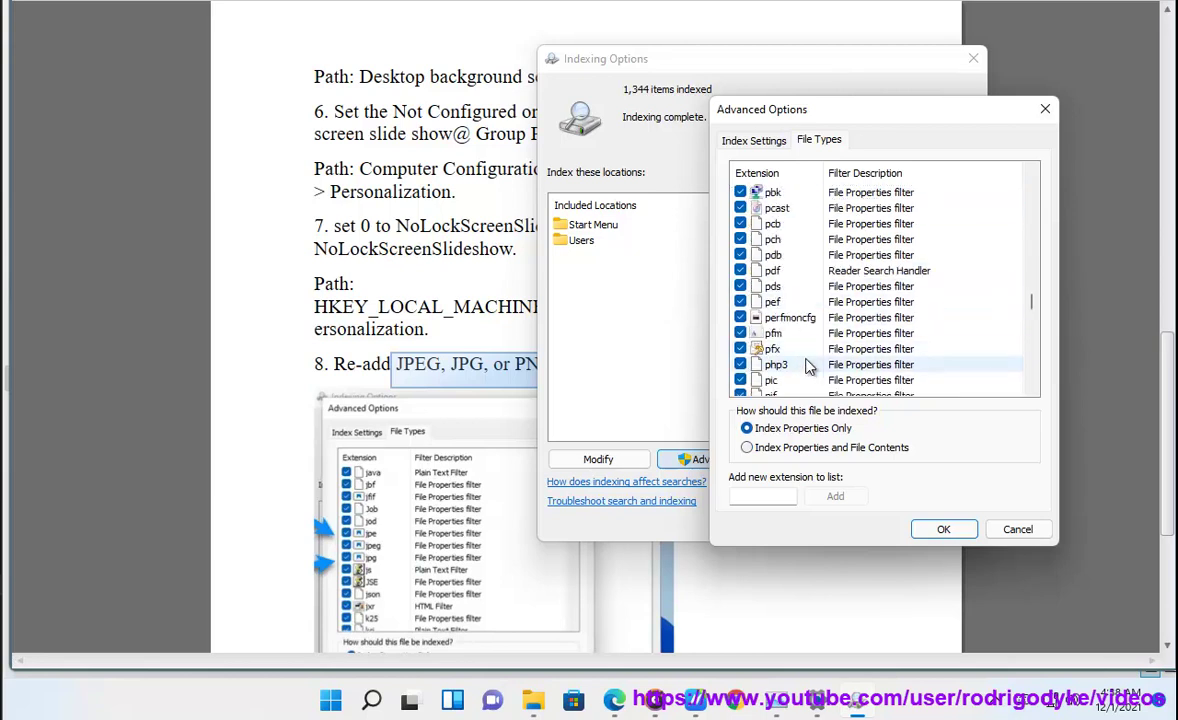
pyautogui.scroll(-5, 808, 368)
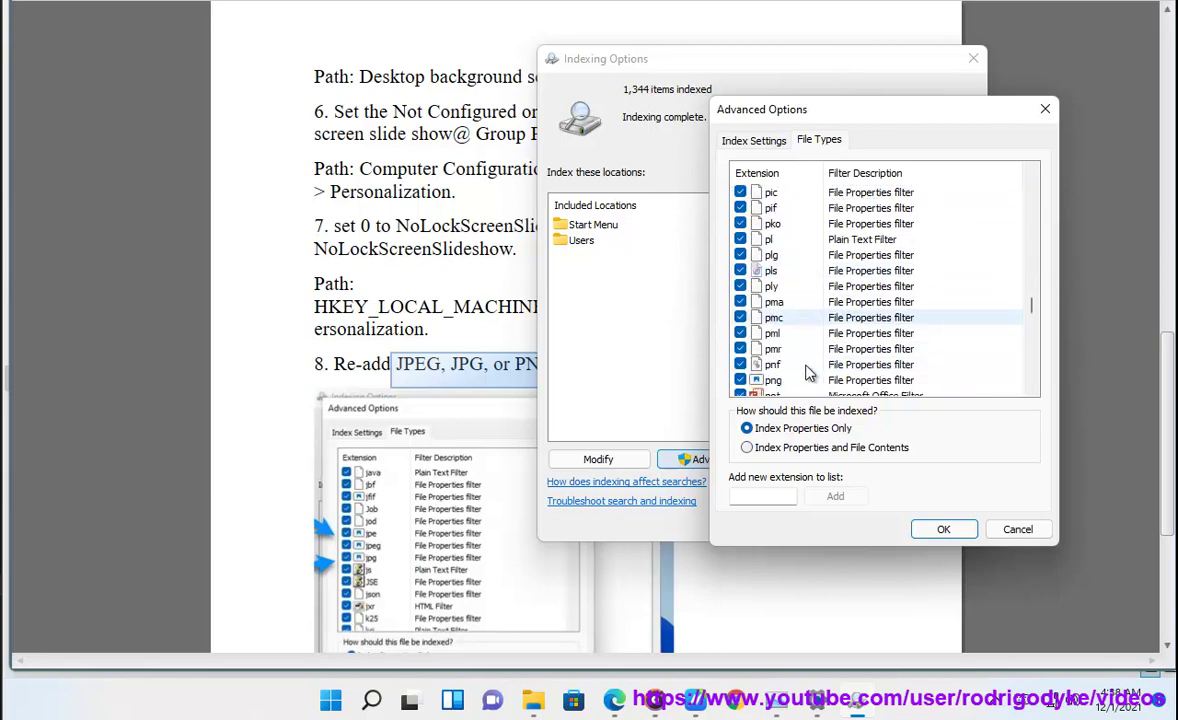
pyautogui.click(860, 334)
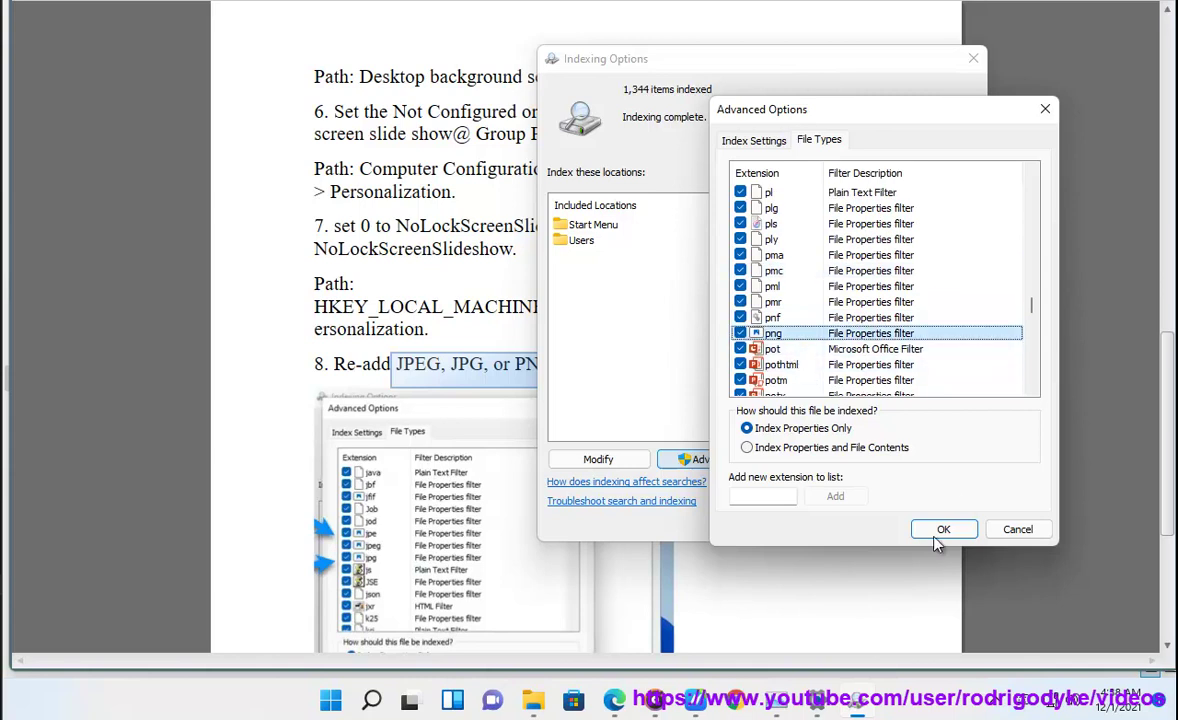
pyautogui.click(1016, 530)
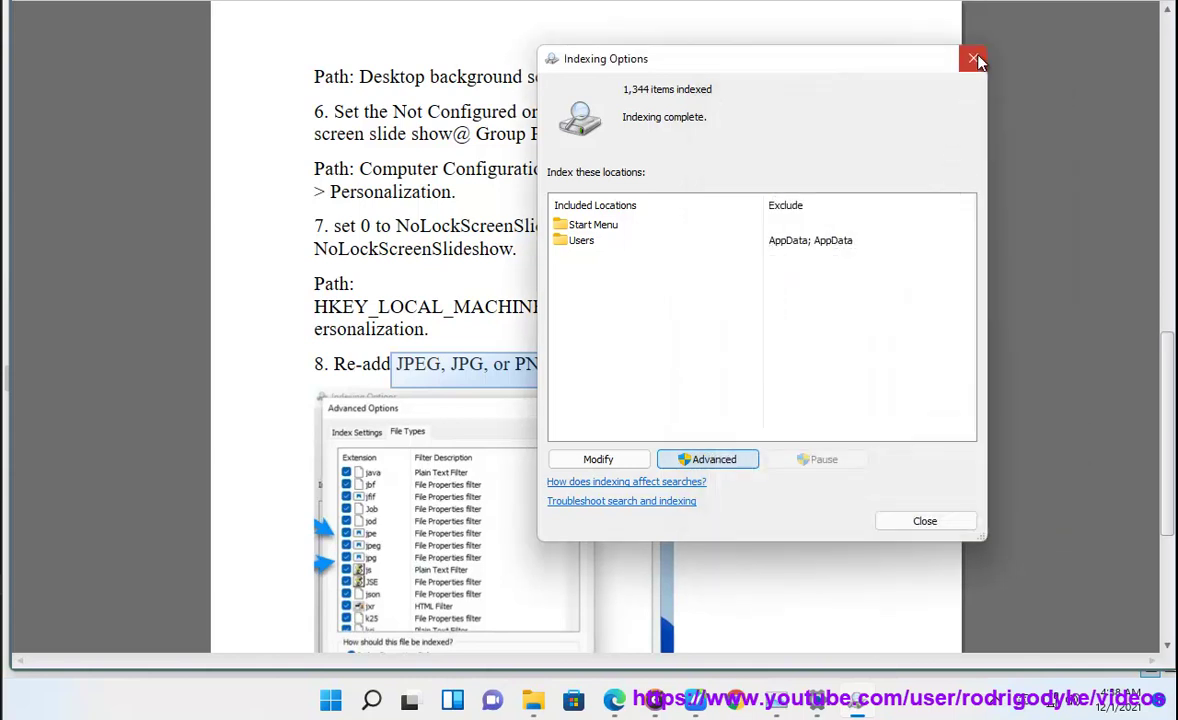